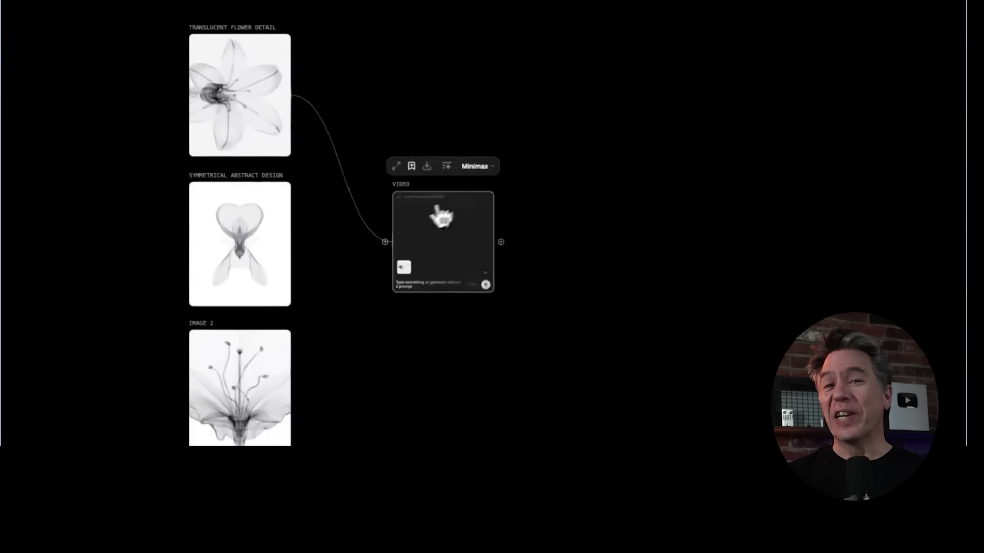
Connect the Symmetrical Abstract Design and Image 2 blocks to the Minimax video block, and open the project's sharing options.
drag(292, 244, 383, 246)
drag(294, 391, 387, 246)
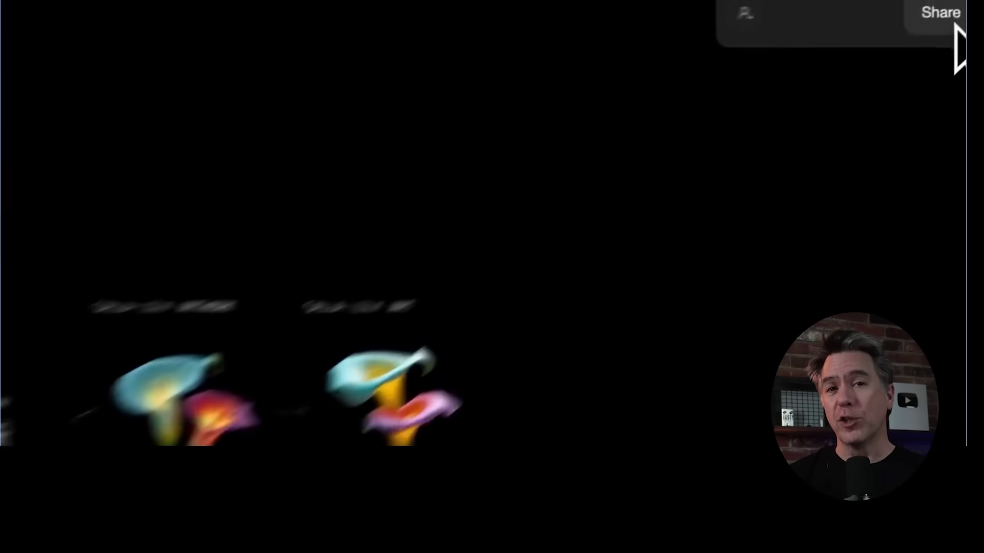
click(945, 15)
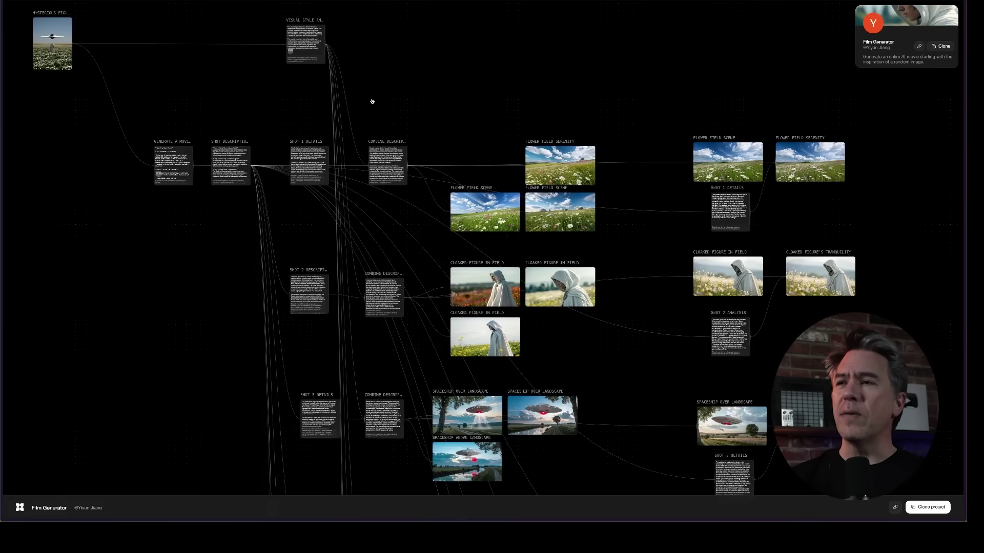
Look through the Film Generator project's shot descriptions and the image and video blocks connected to them.
scroll(372, 101, down, 5)
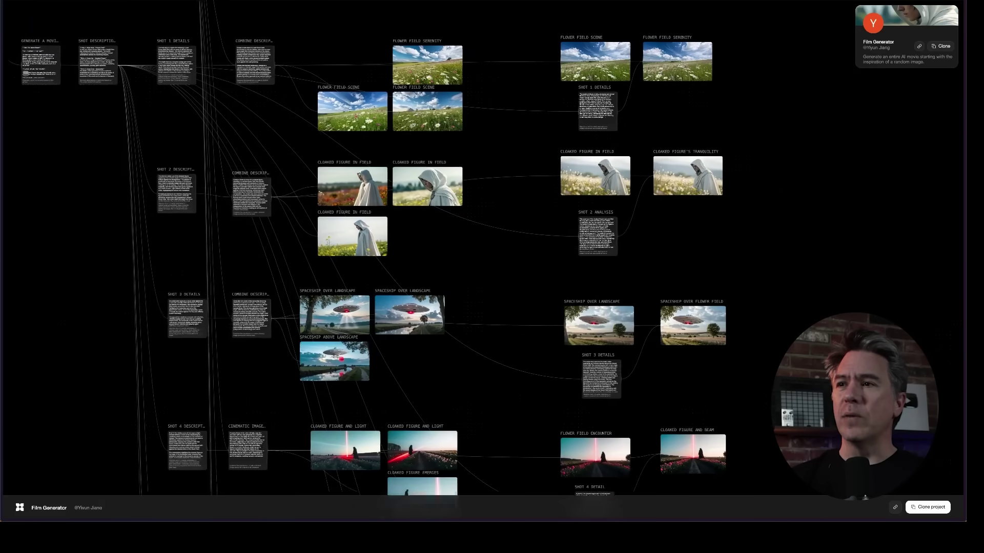
scroll(459, 141, down, 5)
scroll(458, 141, left, 5)
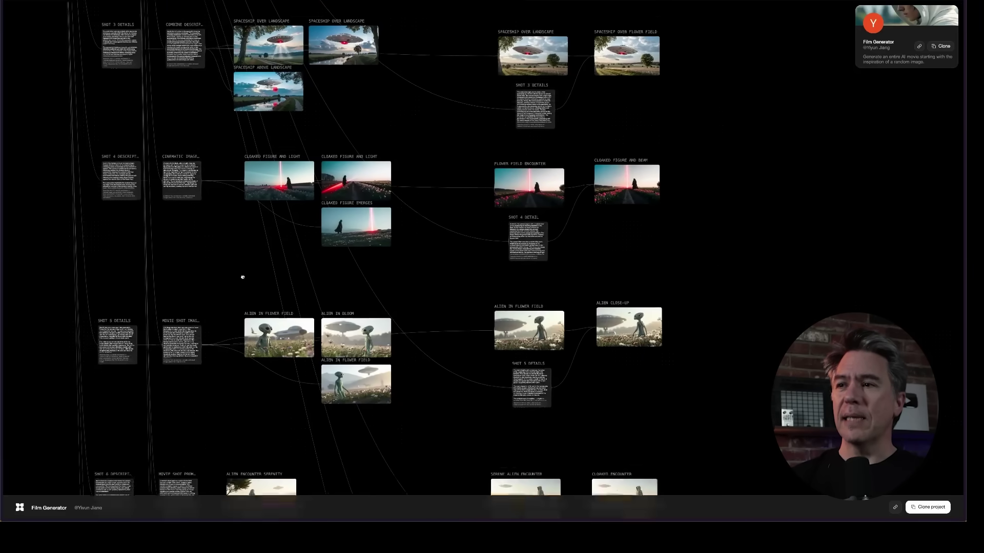
drag(346, 319, 230, 252)
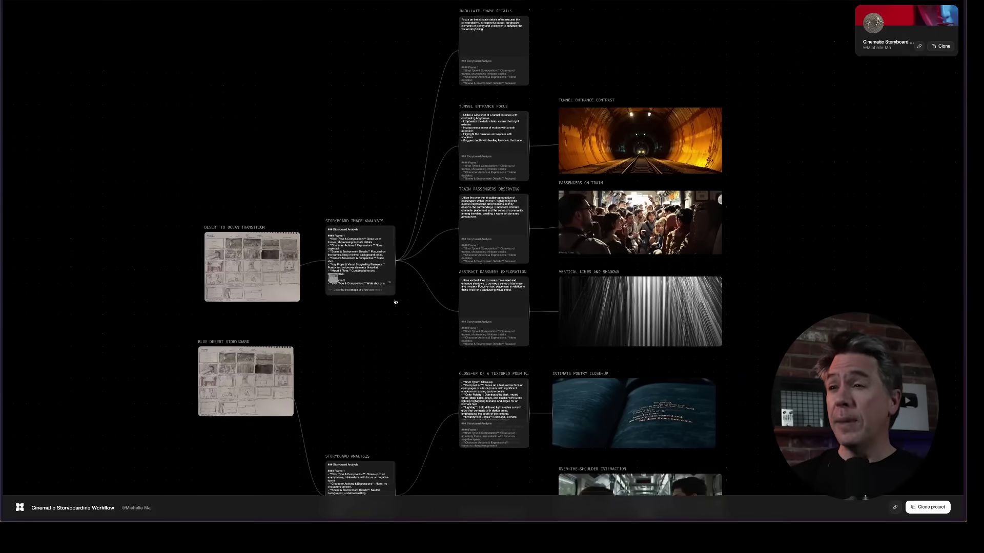
Examine how the Cinematic Storyboarding Workflow connects storyboard sketches through text analyses to the generated frames.
scroll(395, 302, down, 8)
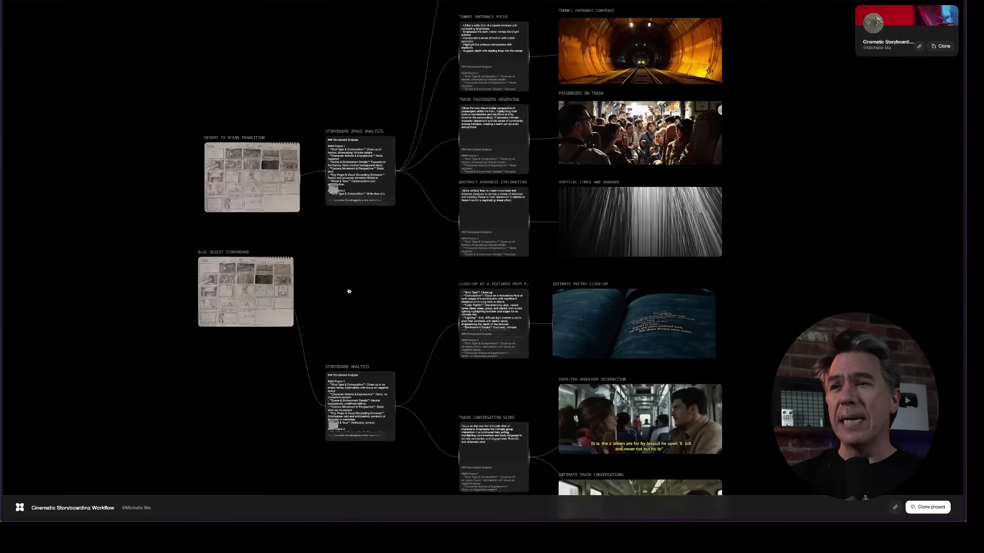
scroll(358, 292, down, 15)
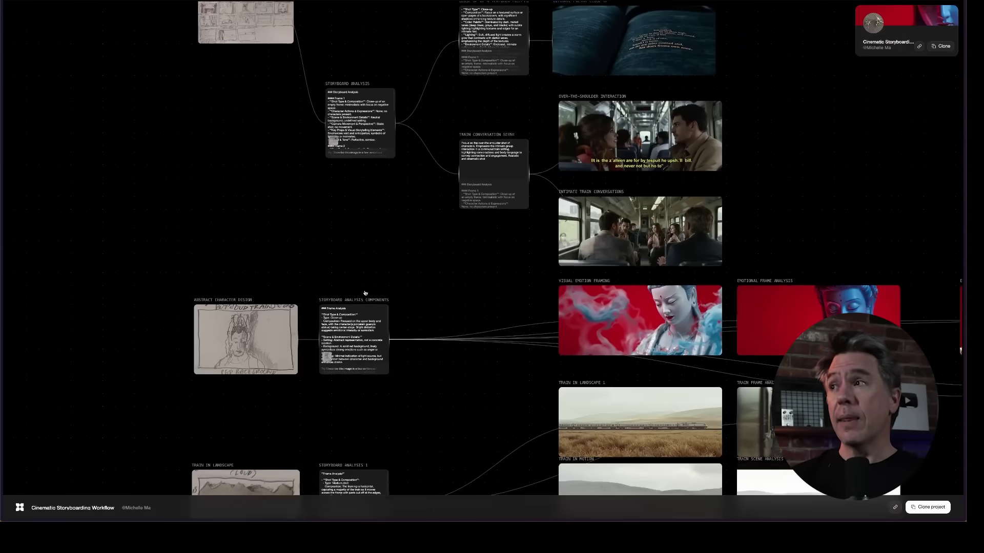
scroll(404, 330, down, 7)
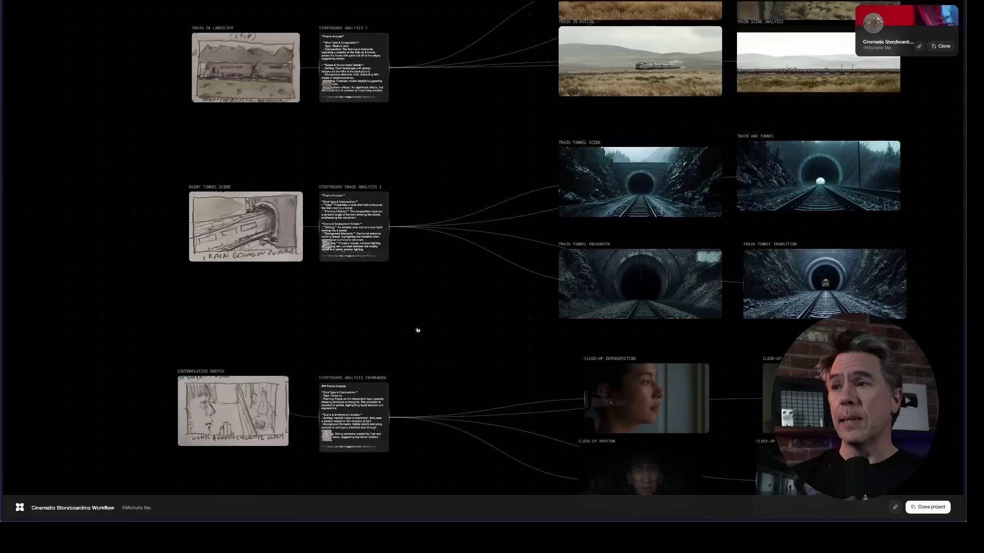
scroll(422, 325, right, 7)
scroll(299, 318, left, 3)
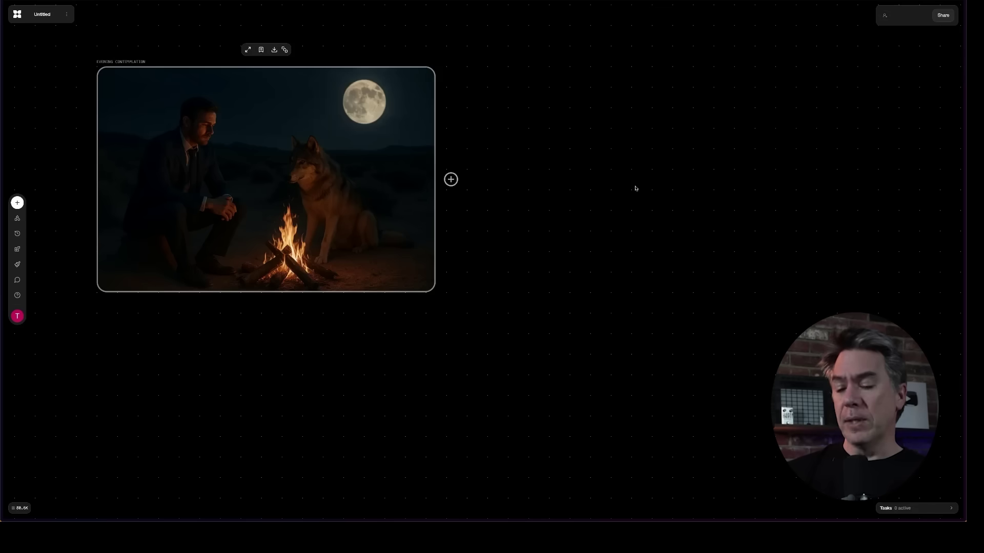
Add a text block beside the campfire image and view the text models available for it.
double_click(635, 188)
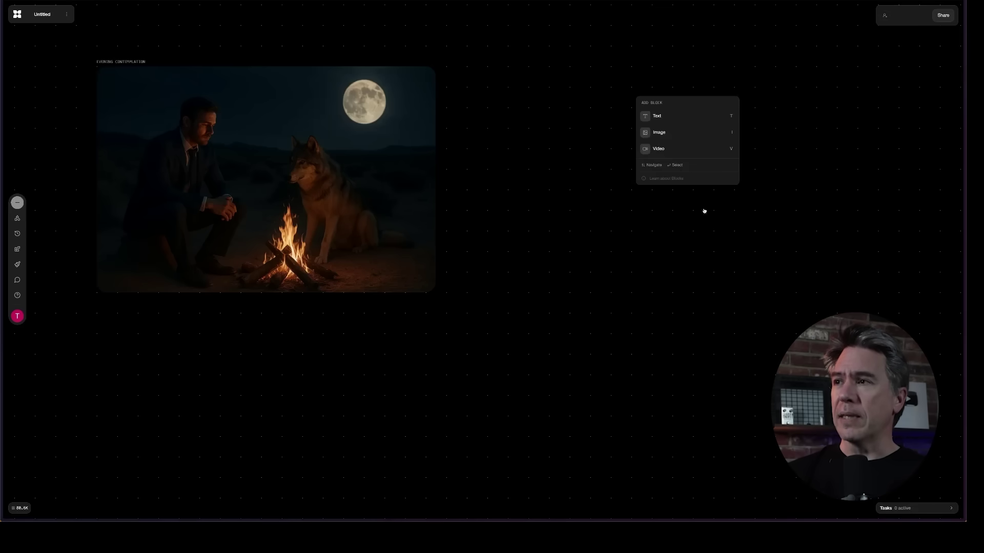
click(658, 118)
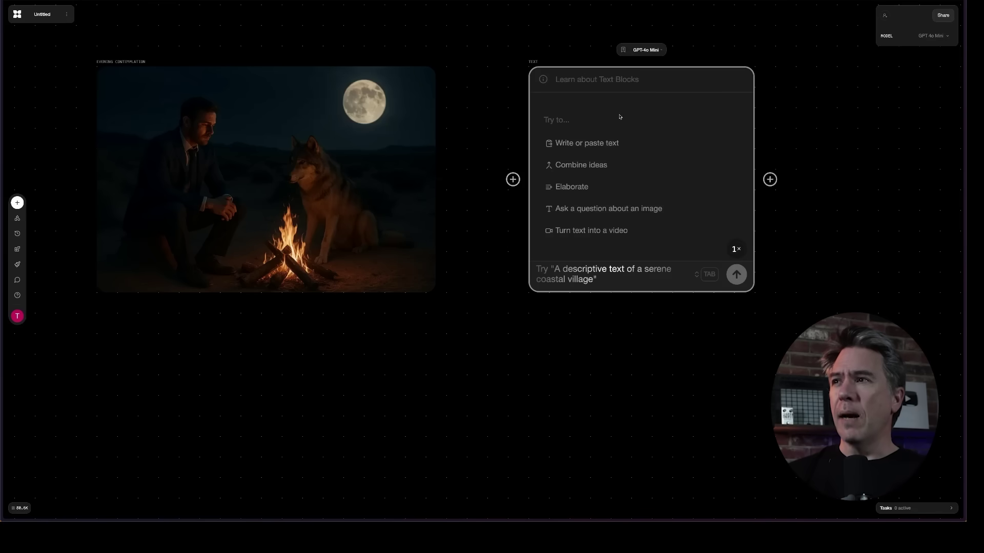
click(651, 50)
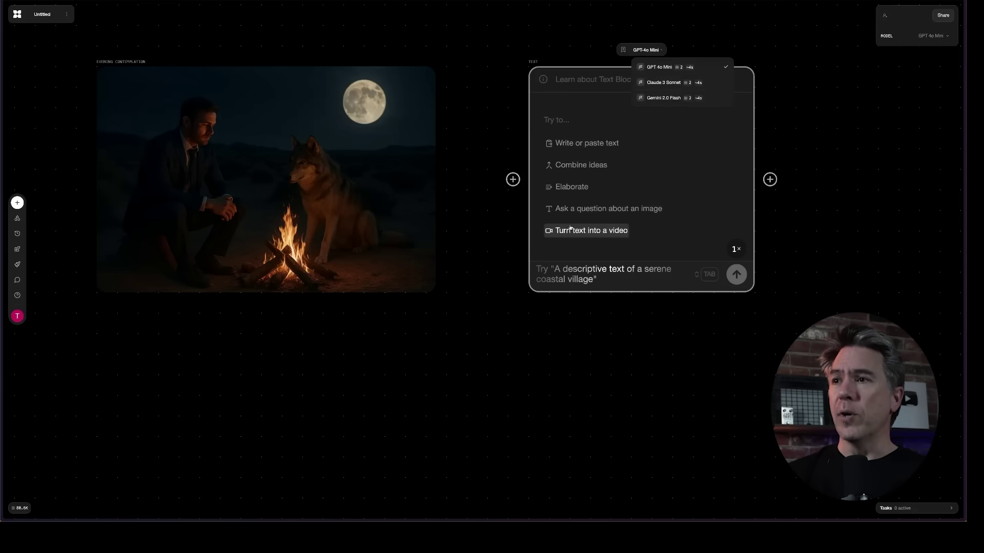
Connect the campfire image to the text block and generate text with the prompt "Describe this image".
click(430, 198)
drag(450, 180, 513, 179)
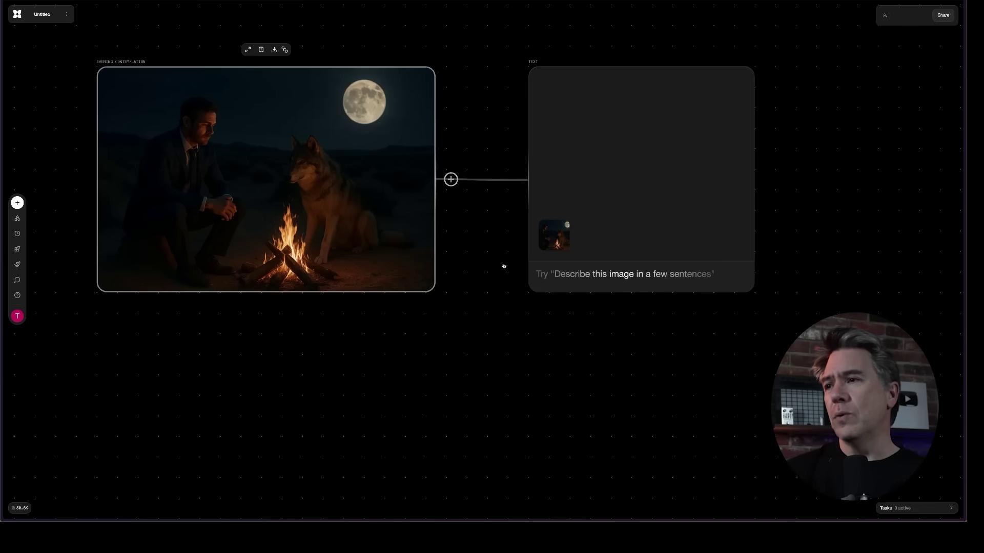
click(596, 274)
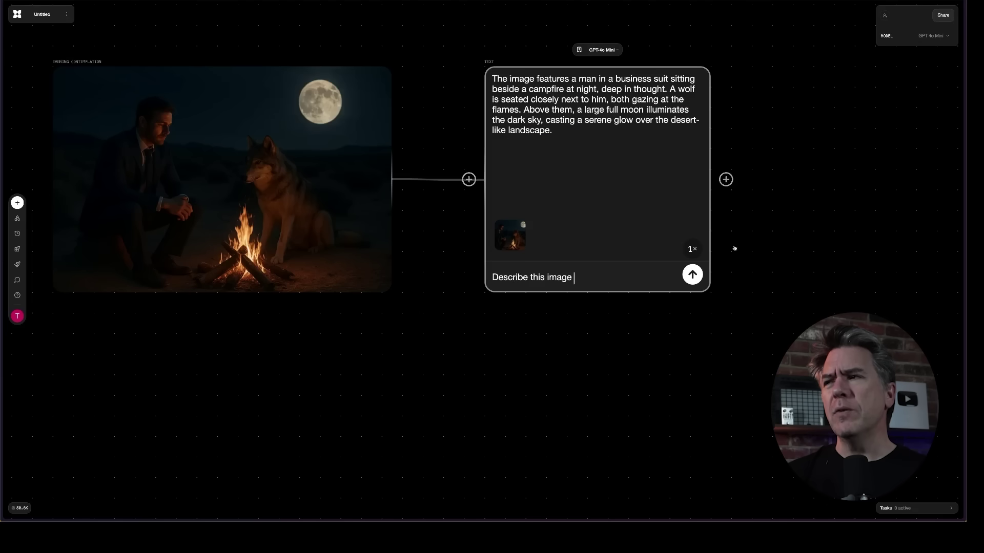
Add an image block beside the text block, feed it the generated description and choose the Flux Dev model.
scroll(689, 235, right, 3)
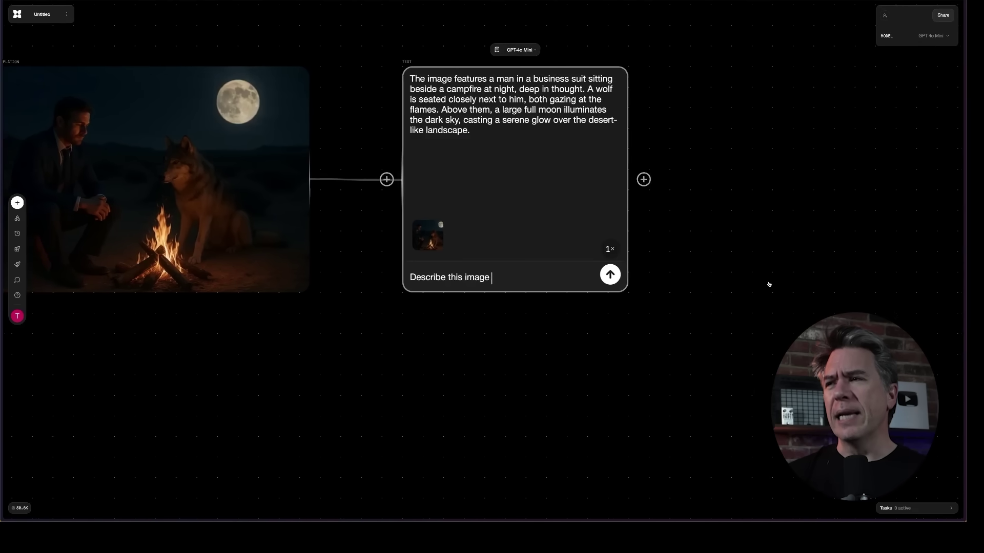
scroll(769, 284, right, 5)
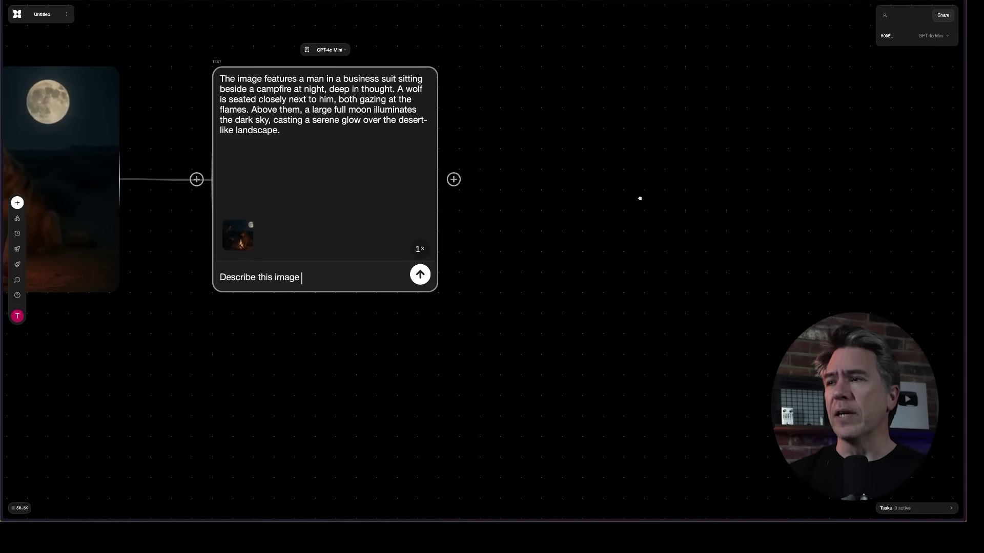
double_click(651, 161)
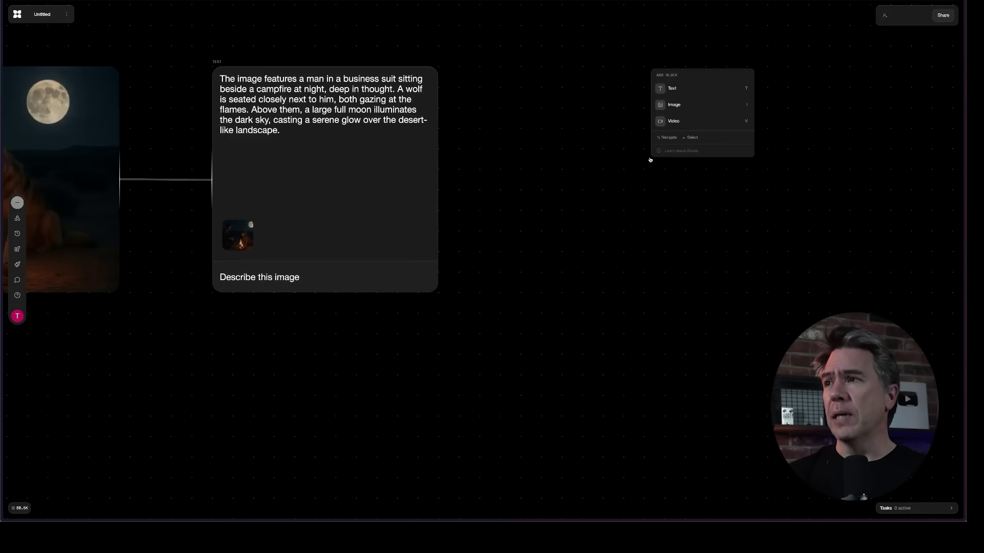
click(676, 106)
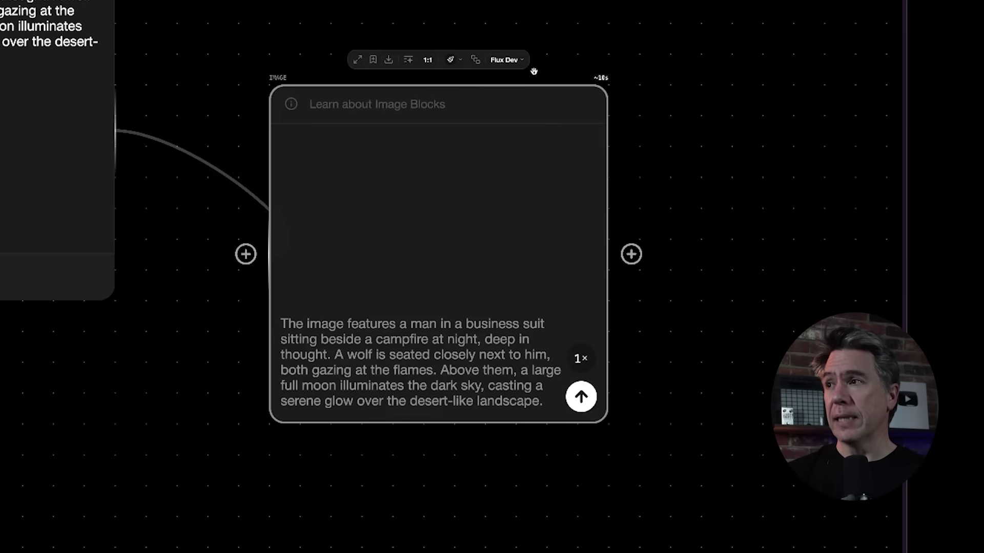
click(506, 60)
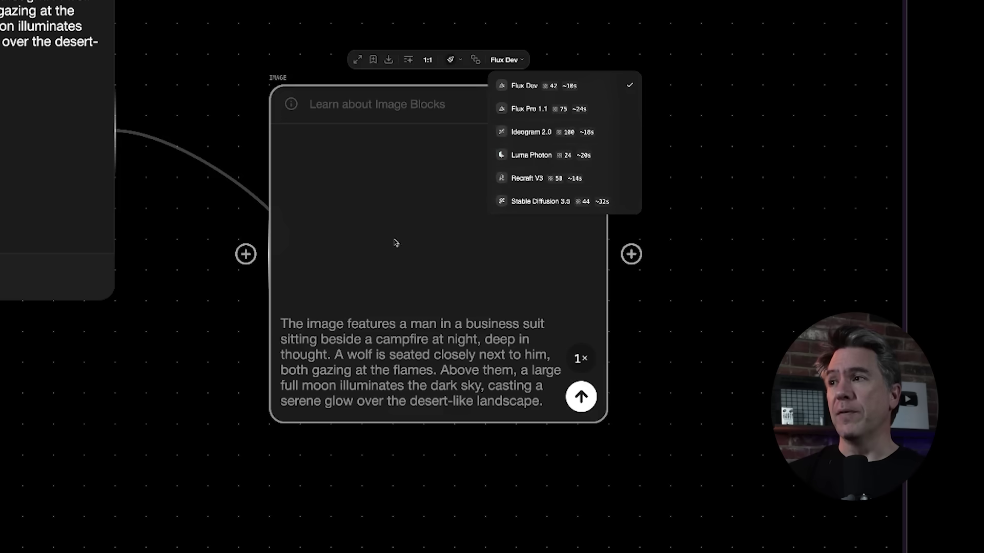
click(518, 92)
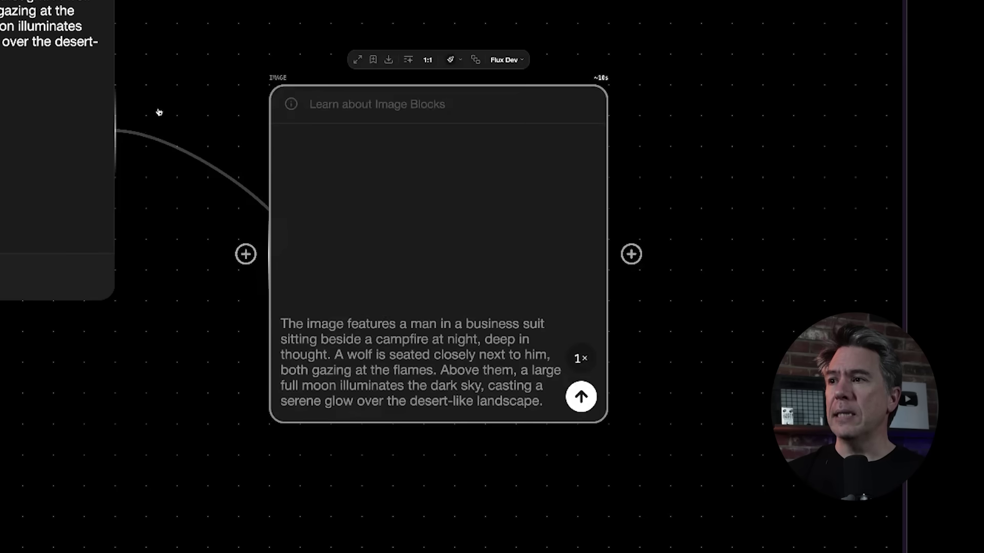
Move the image block closer to the text block, set its aspect ratio to 16:9 and generate the image.
drag(401, 271, 333, 222)
click(366, 61)
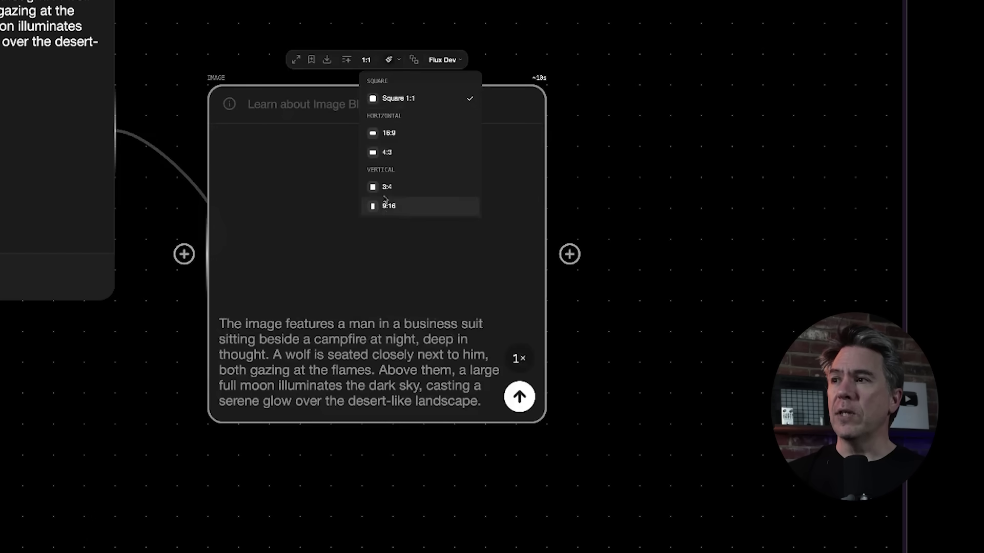
click(390, 133)
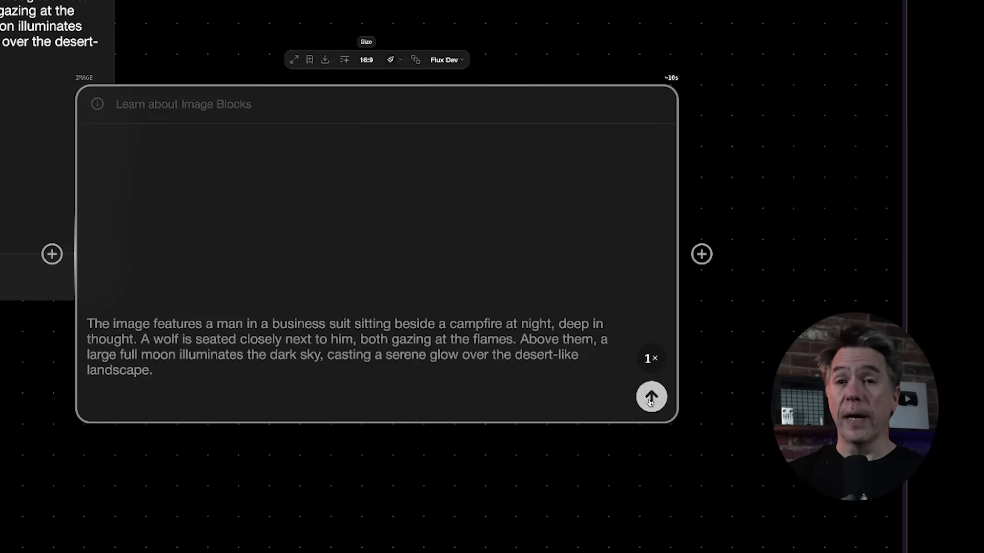
click(651, 399)
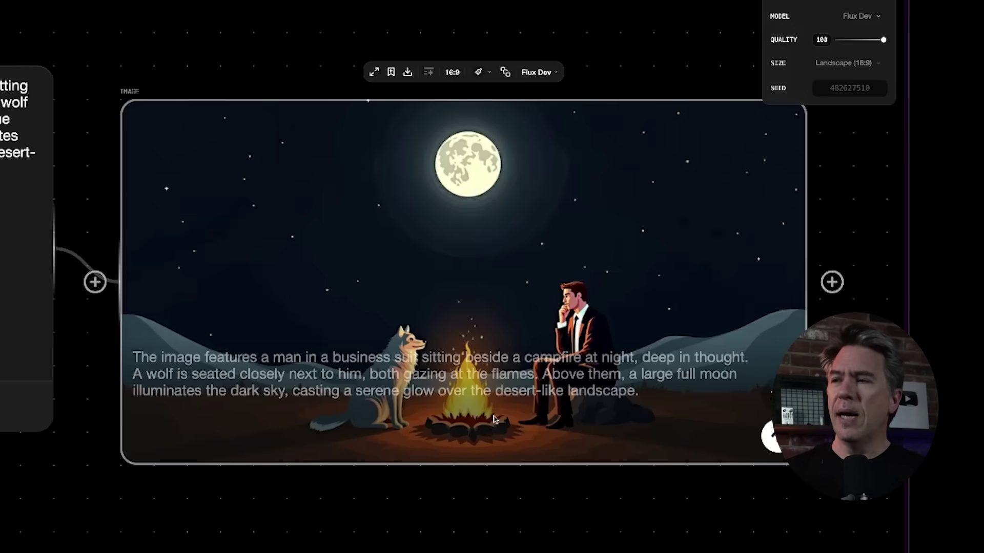
Switch the image block's model to Luma Photon and regenerate the campfire scene.
click(551, 74)
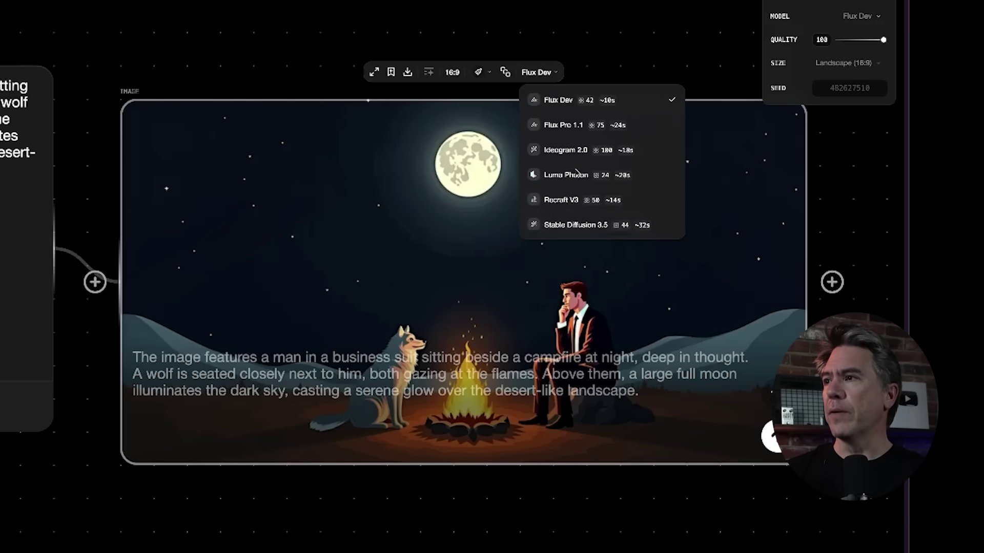
click(571, 174)
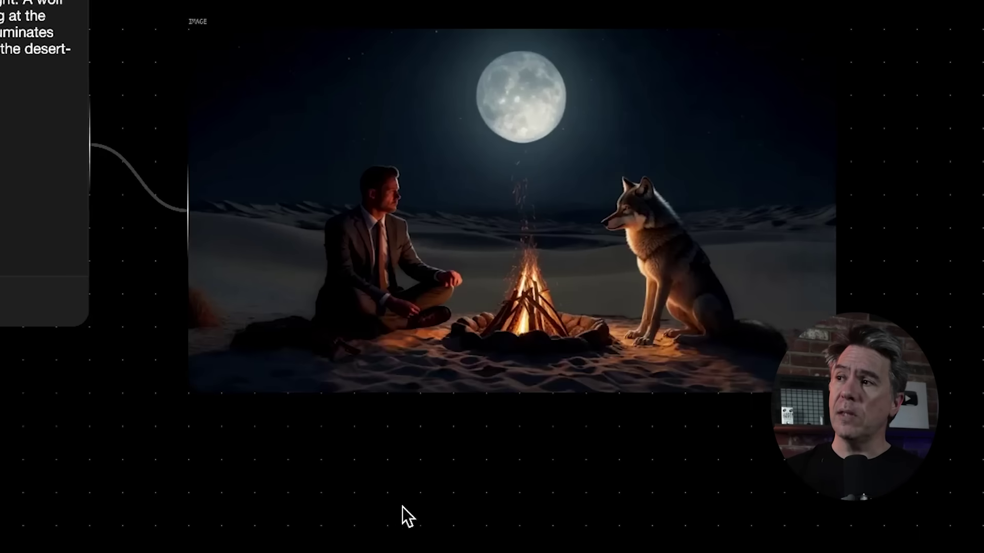
Add a video block fed by the new campfire image and choose the Hailuo Minimax model for it.
scroll(396, 527, right, 10)
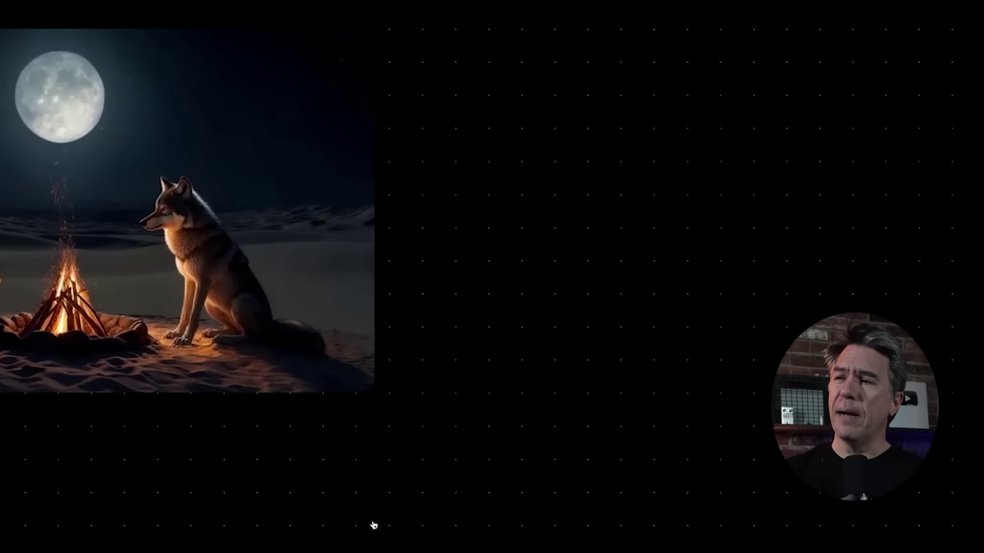
double_click(552, 227)
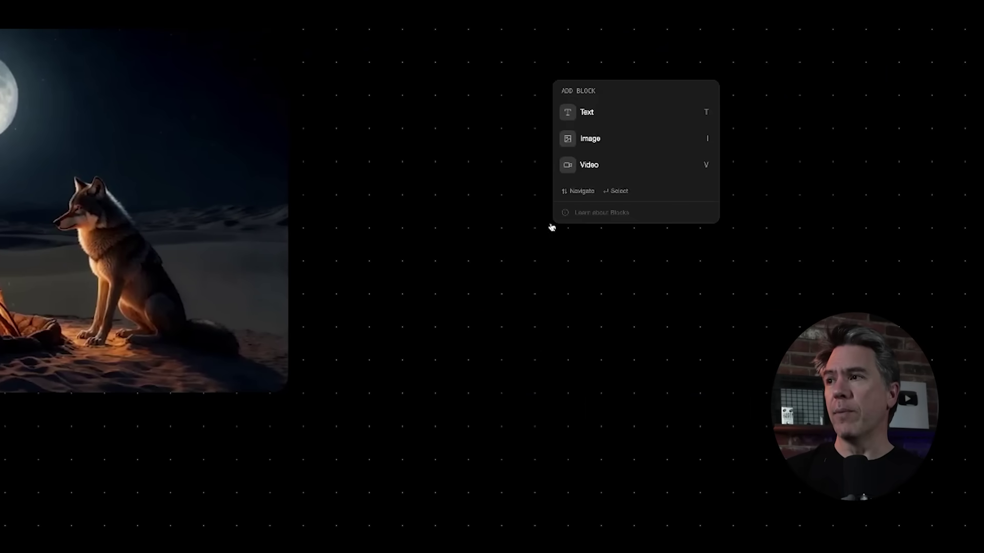
click(567, 169)
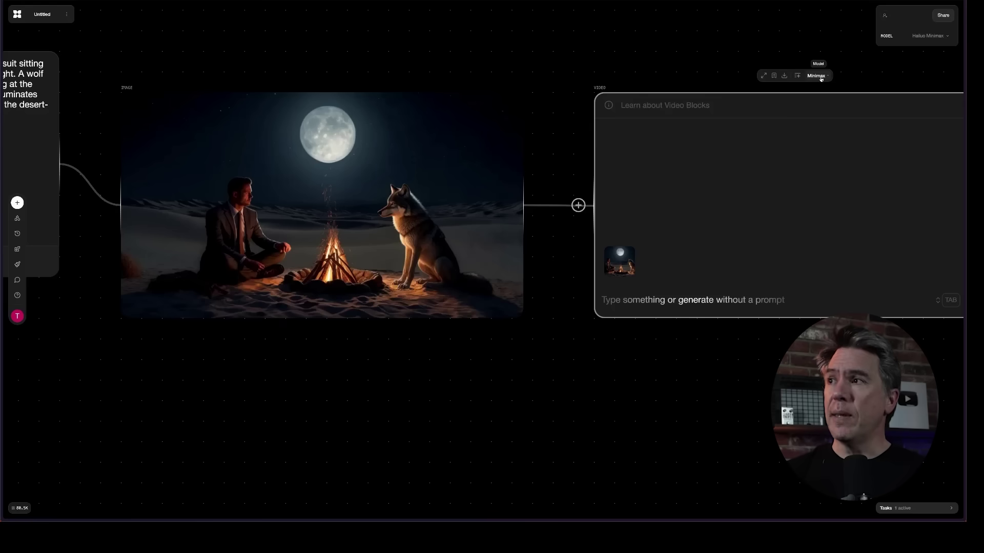
click(820, 77)
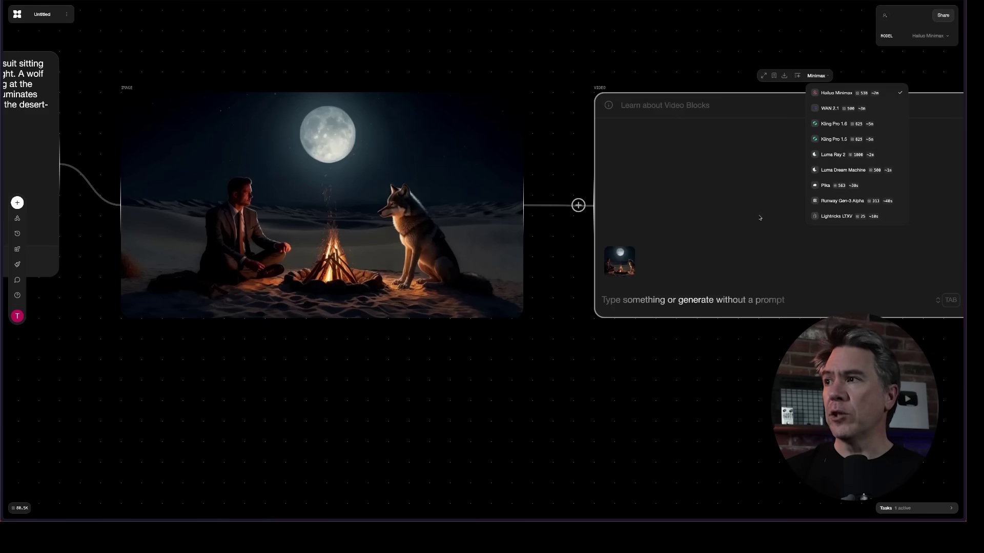
click(834, 95)
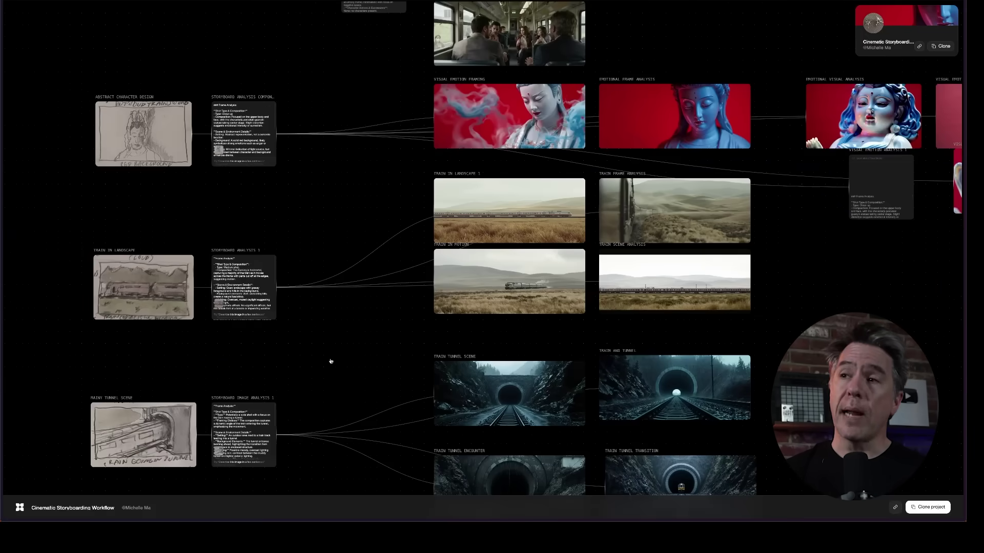
Review the storyboard sketches, text analyses and resulting frames across the Cinematic Storyboarding Workflow.
scroll(378, 333, down, 2)
scroll(392, 320, left, 2)
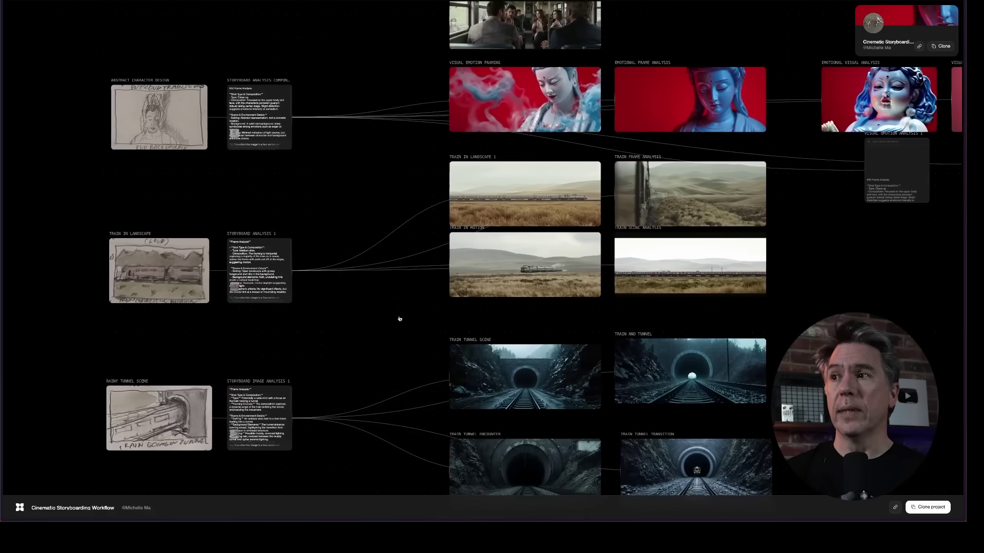
scroll(400, 319, right, 15)
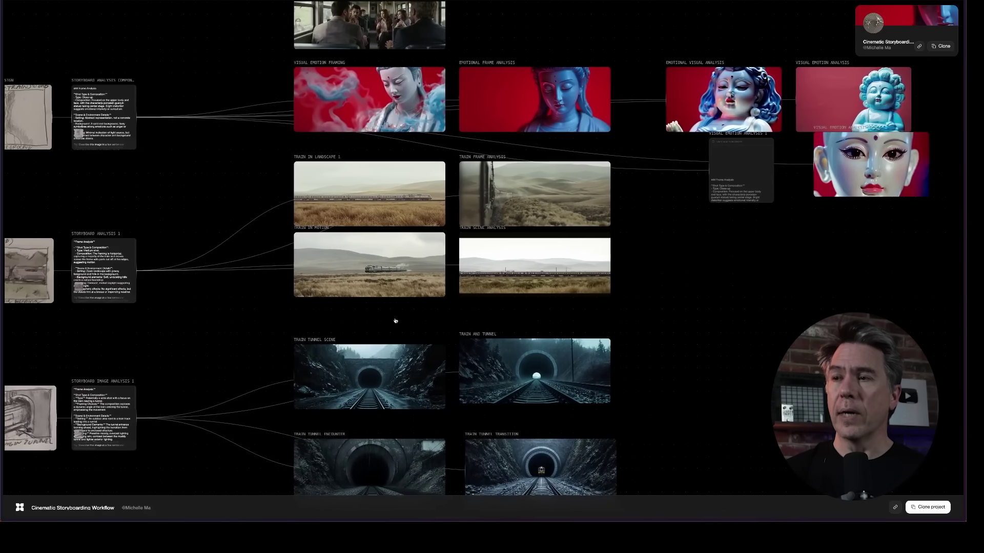
scroll(395, 322, right, 9)
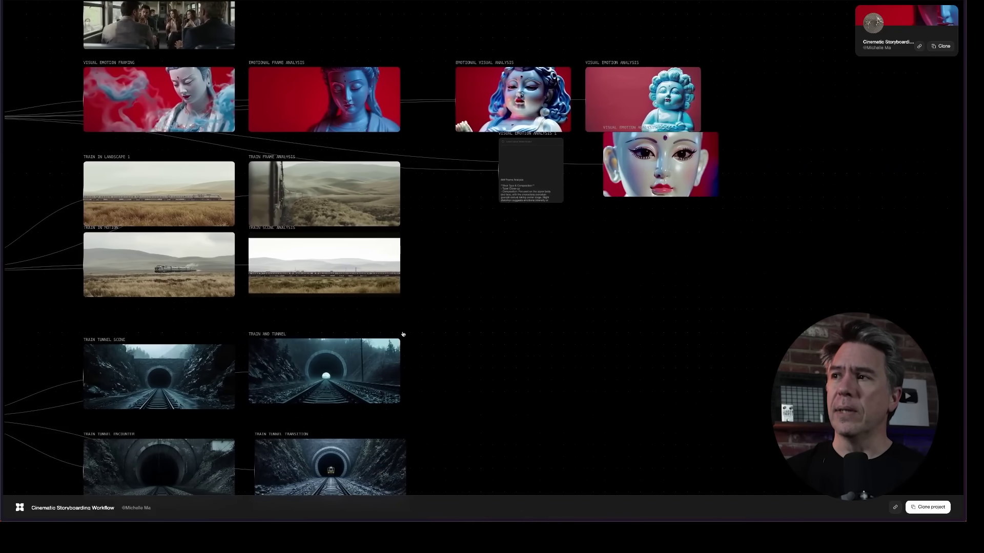
scroll(406, 339, left, 20)
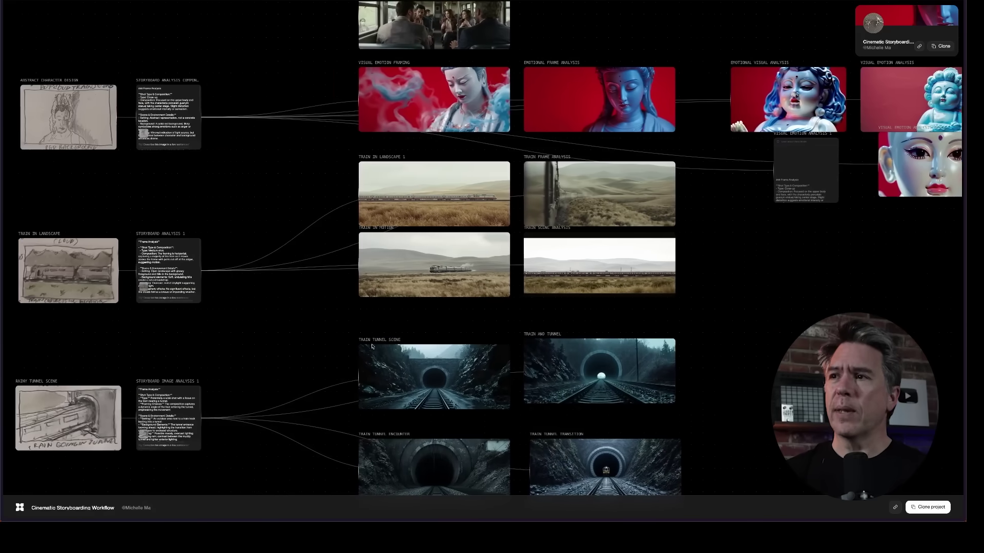
scroll(369, 351, left, 2)
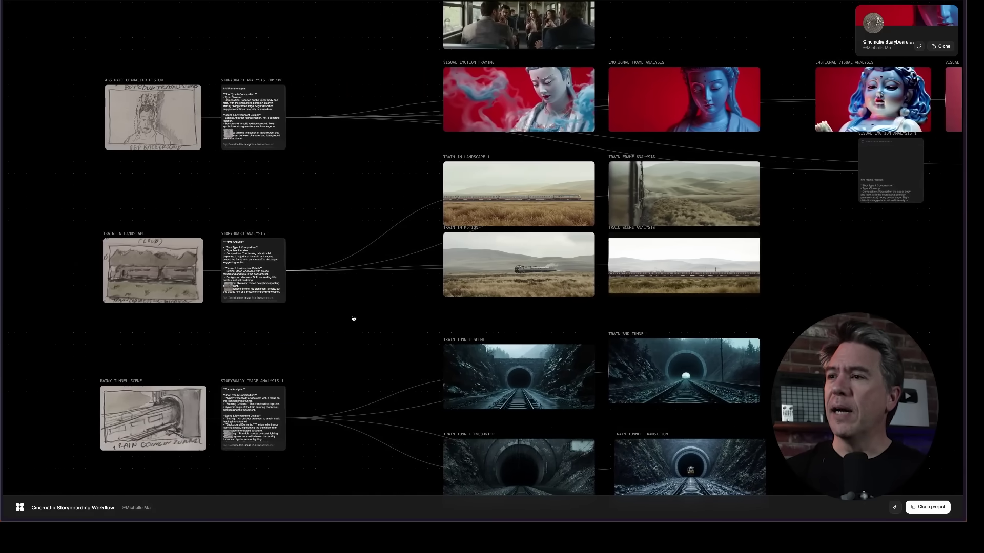
Finish scanning the storyboard workflow, and look over the clusters of blocks across the YT_TEST canvas.
scroll(353, 315, left, 3)
scroll(341, 318, right, 4)
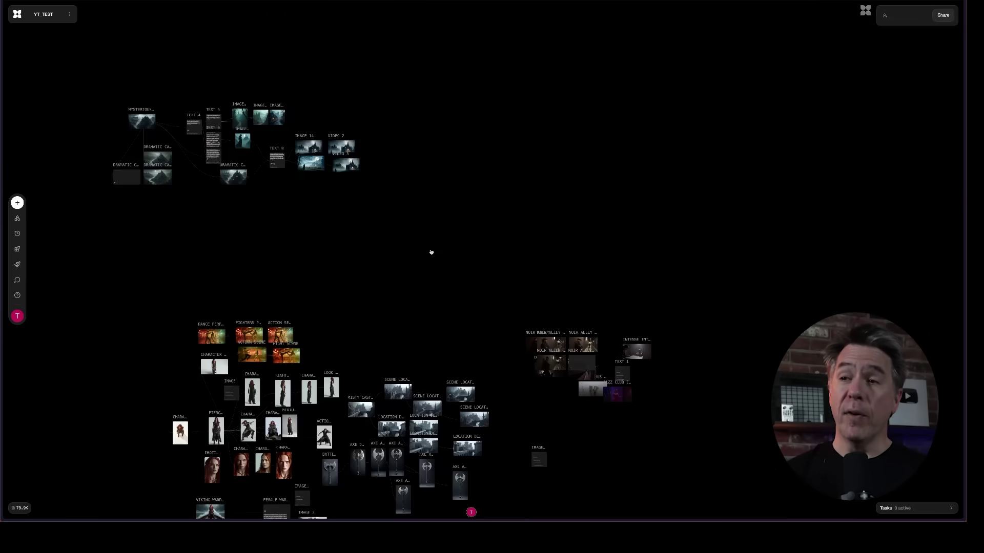
scroll(425, 265, down, 10)
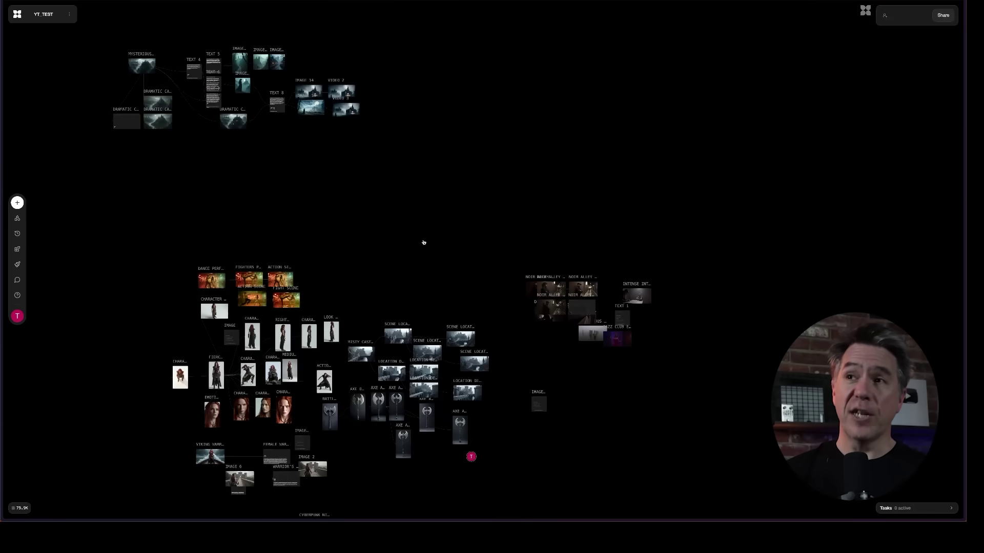
scroll(525, 402, down, 8)
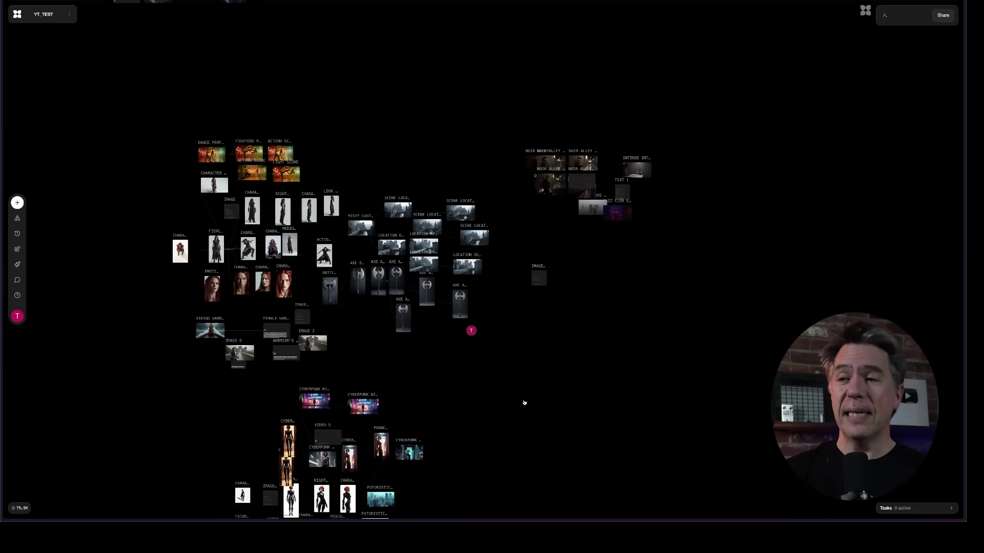
scroll(603, 405, down, 5)
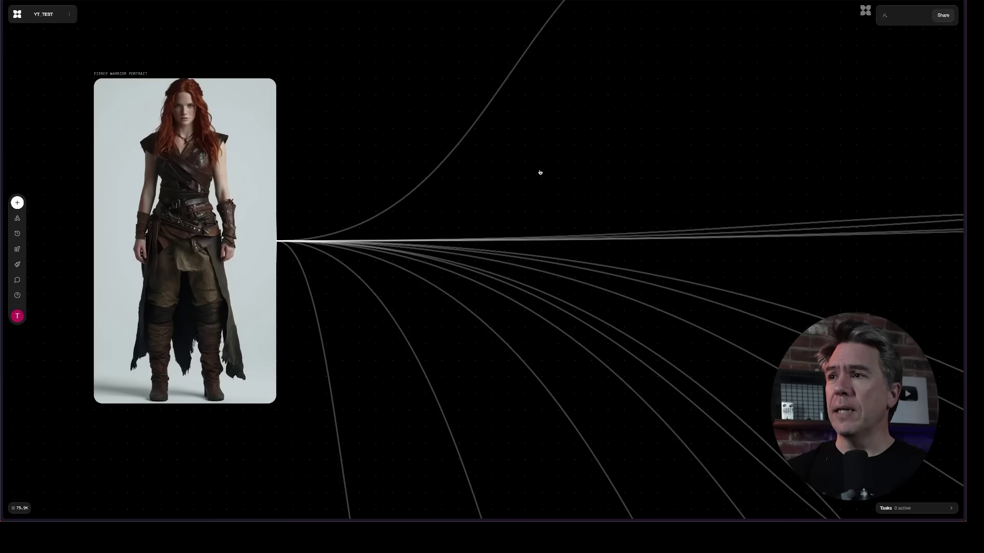
Add an image block beside the Fierce Warrior Portrait and connect the portrait to it as its input.
double_click(527, 167)
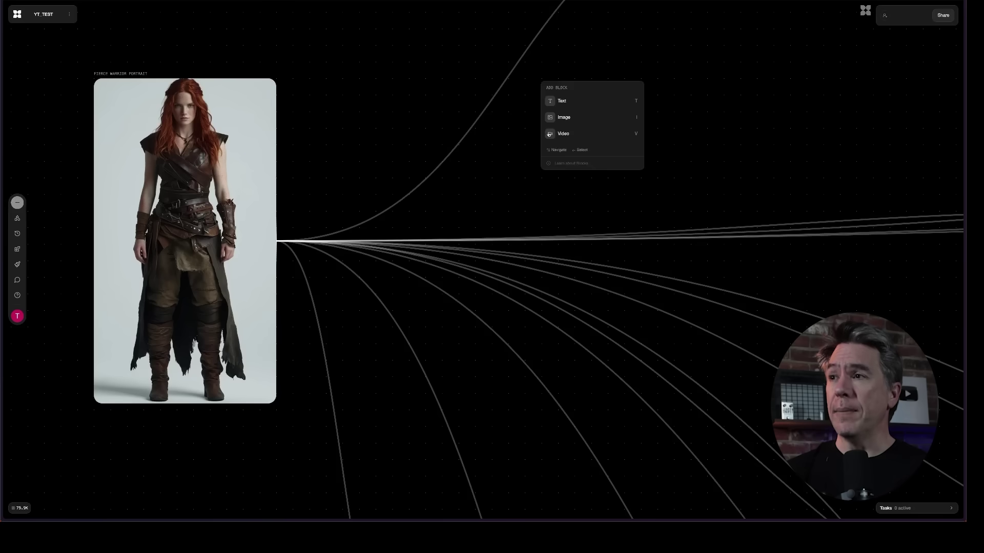
click(565, 119)
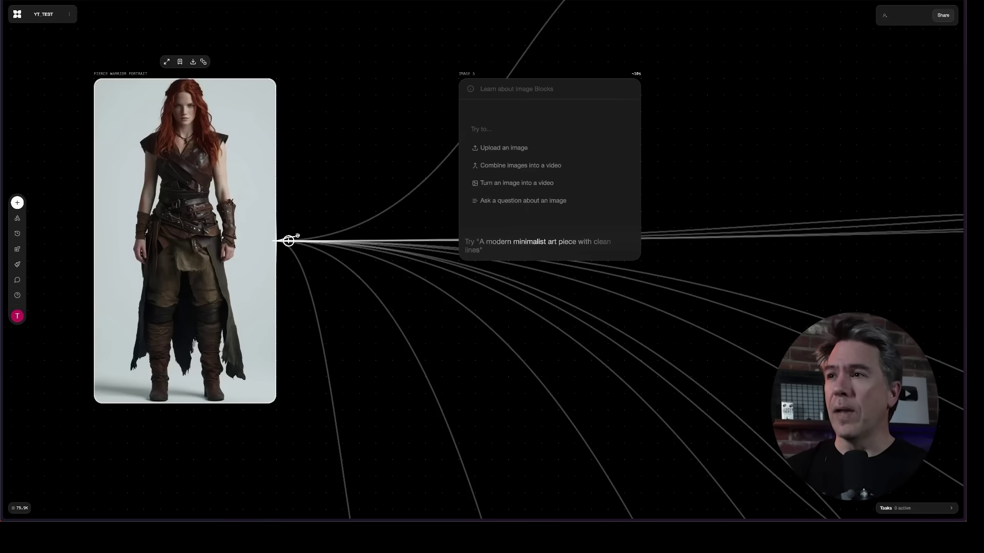
drag(312, 235, 447, 171)
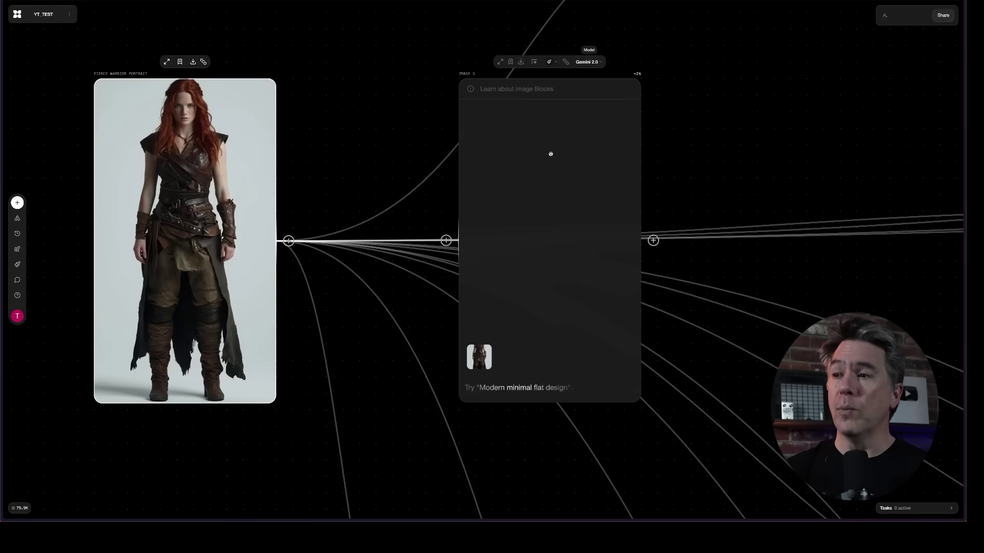
Generate an image from the prompt "give me a back view of this character" and reposition the resulting block.
click(478, 389)
text(give me a back view of this character)
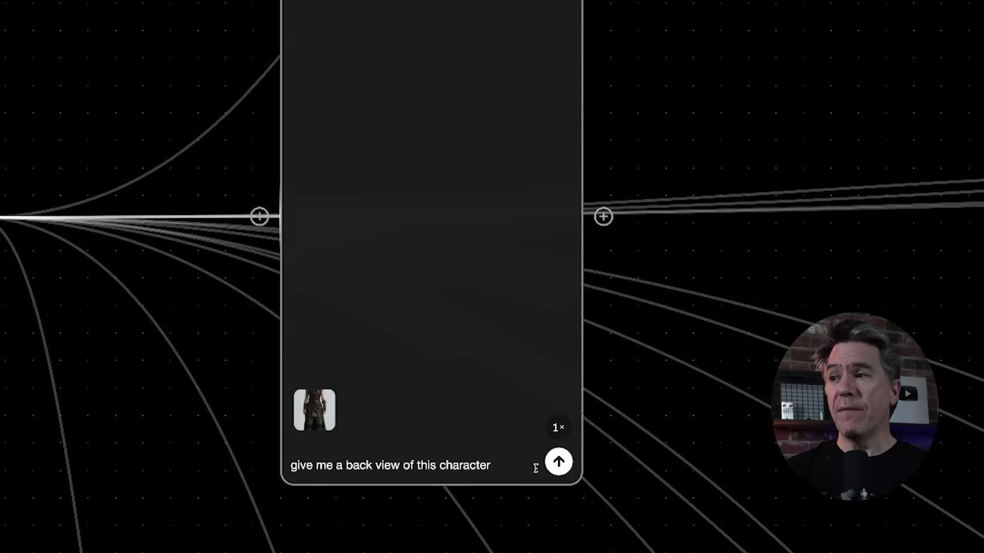
click(559, 464)
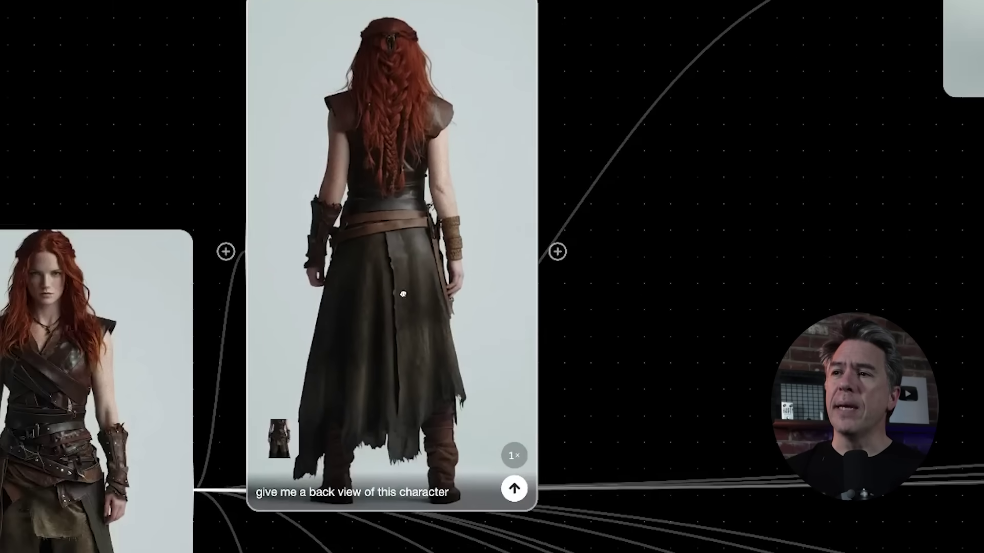
drag(403, 295, 476, 241)
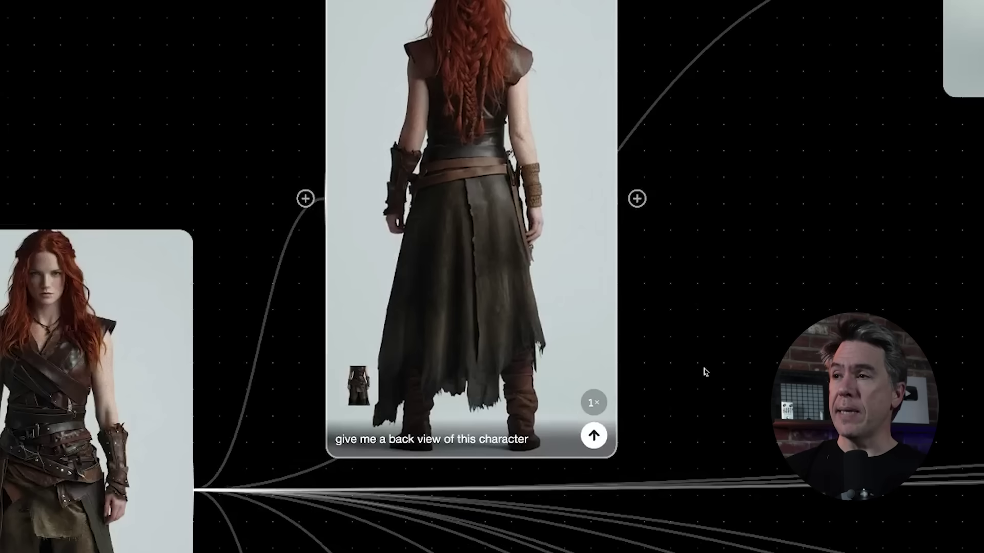
Examine the warrior's perspective, back, side, action, low-angle and emotion close-up variants across the canvas.
scroll(750, 378, down, 2)
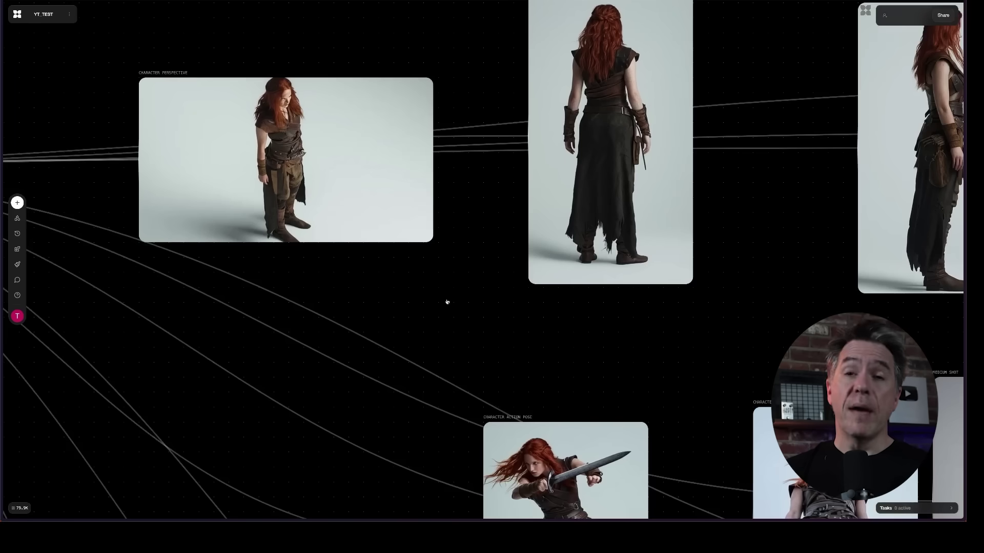
scroll(374, 261, right, 6)
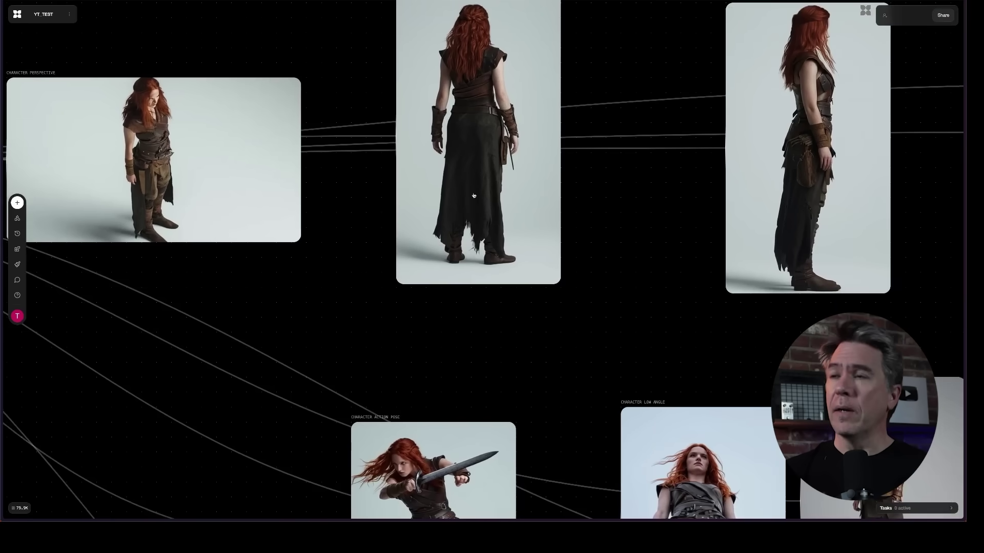
scroll(487, 263, right, 2)
scroll(457, 269, down, 4)
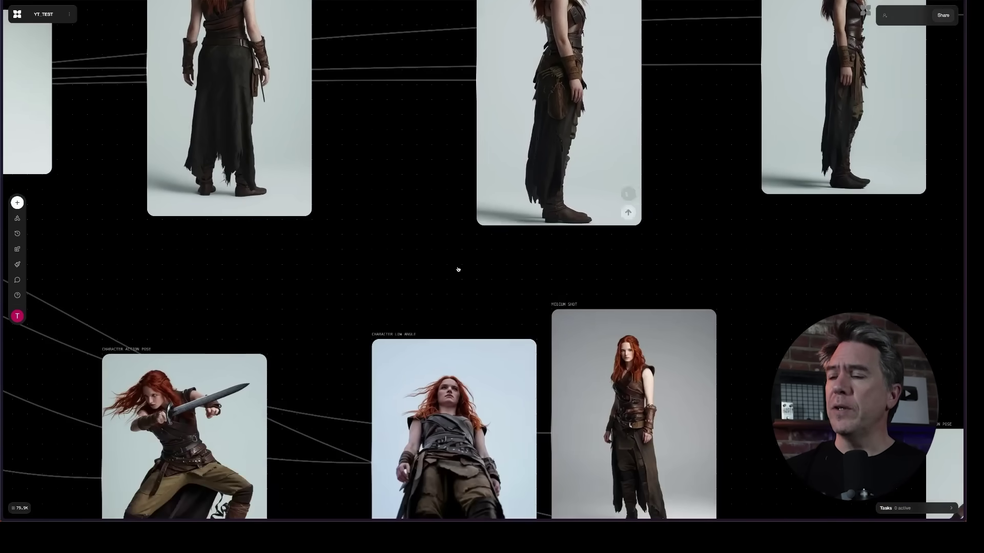
scroll(457, 270, down, 2)
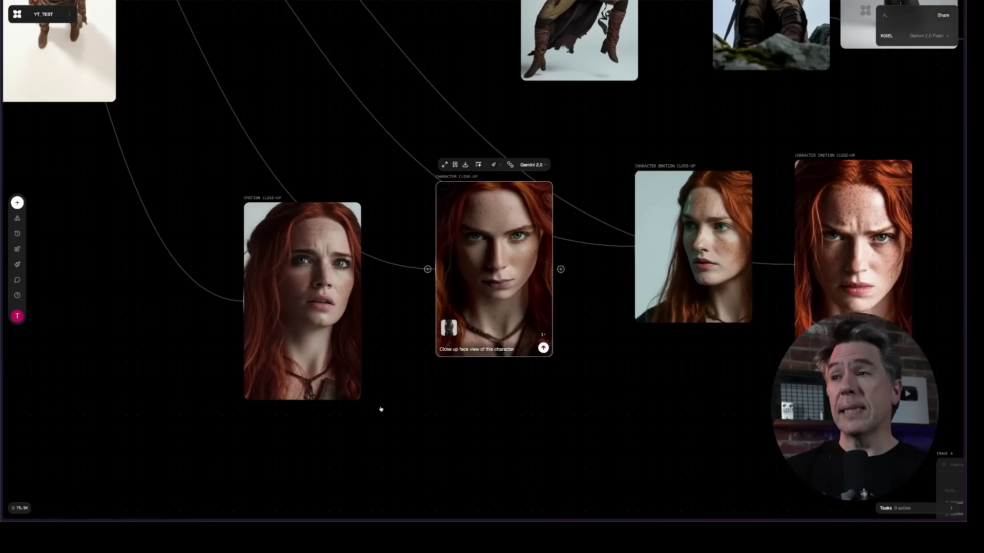
scroll(485, 410, right, 5)
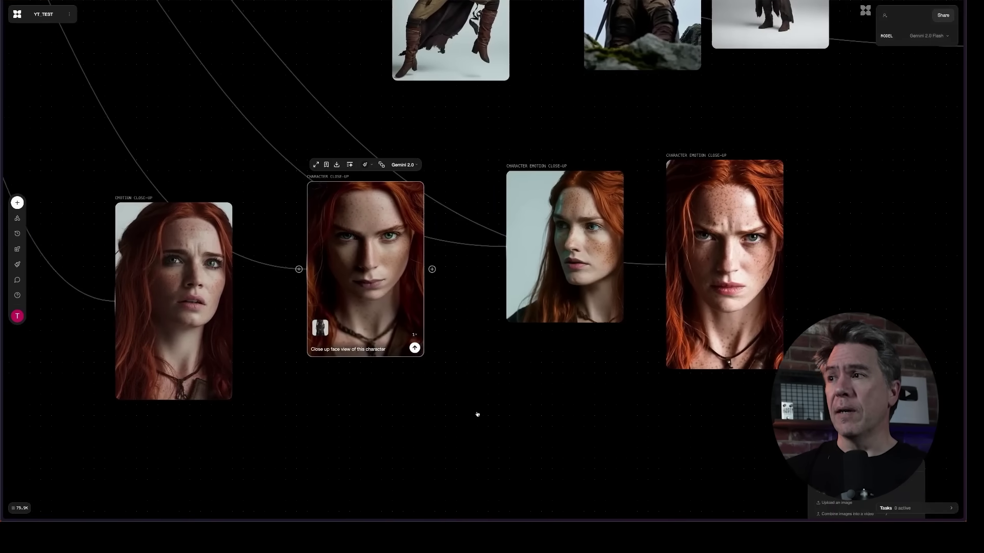
scroll(477, 414, right, 5)
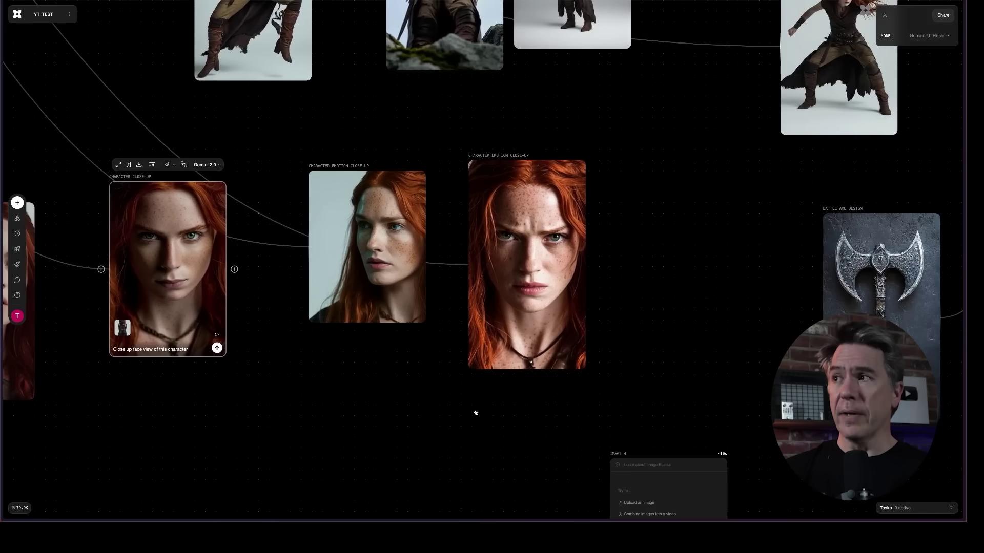
scroll(369, 385, down, 3)
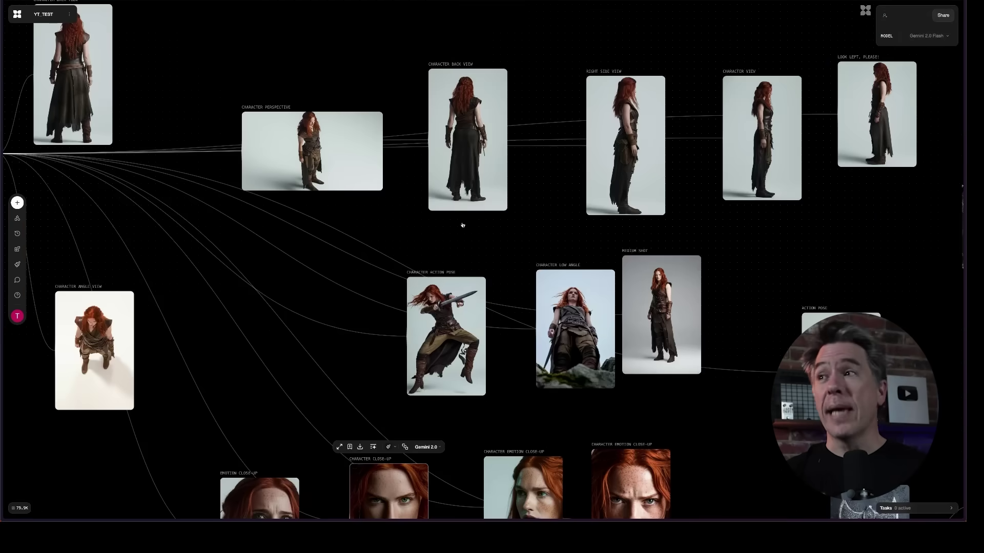
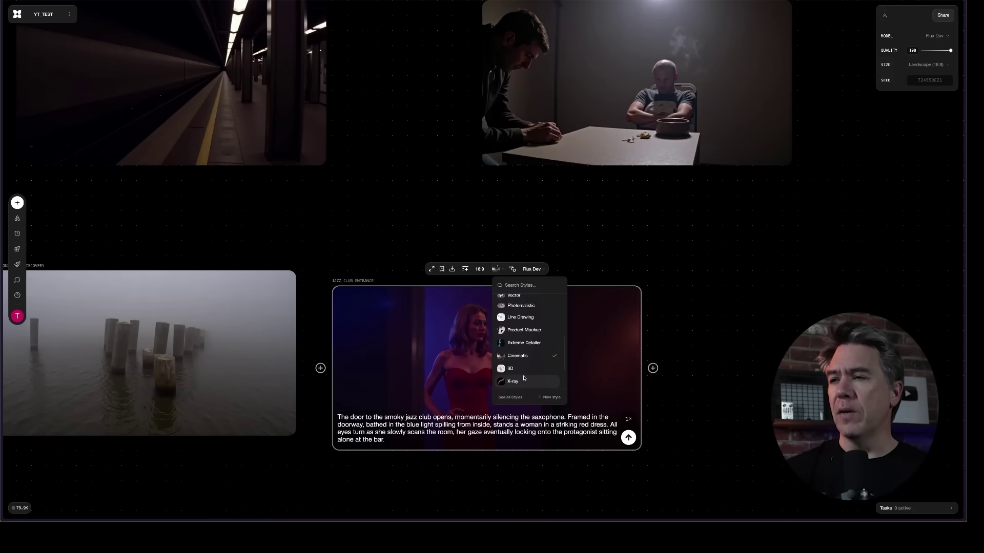
Apply the Studio lighting style to the Jazz Club Entrance image block.
scroll(524, 378, down, 2)
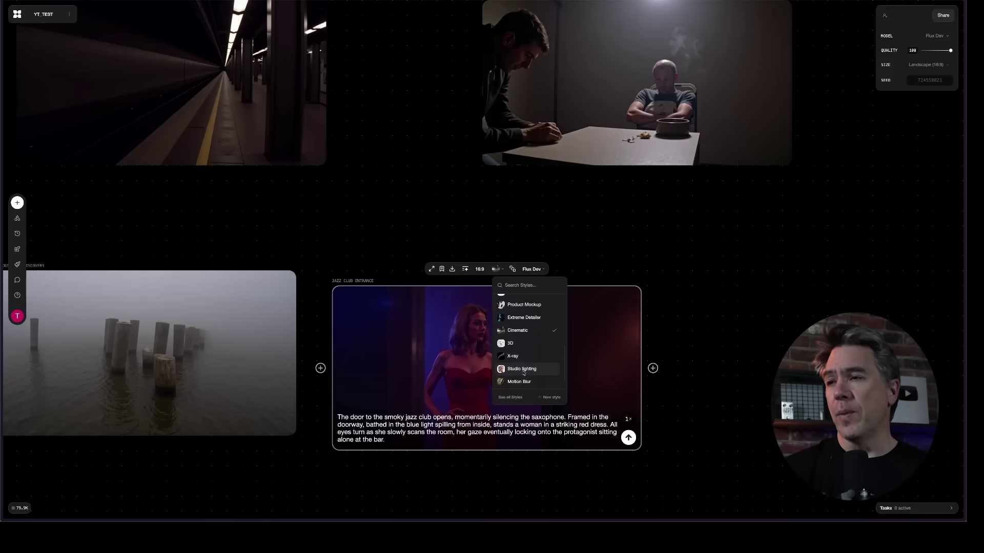
click(524, 373)
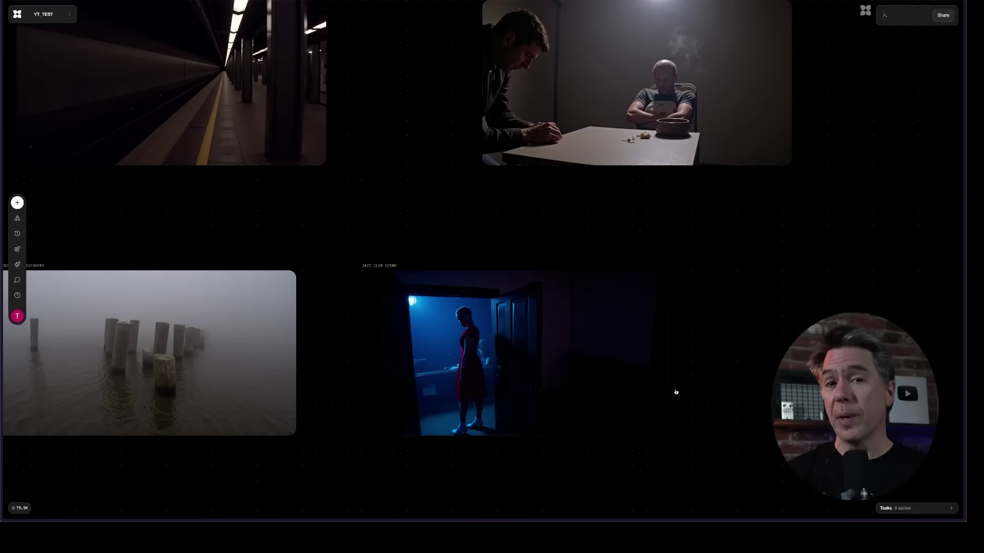
Create a set of linked variation blocks from the Jazz Club Scene image.
mouse_move(655, 385)
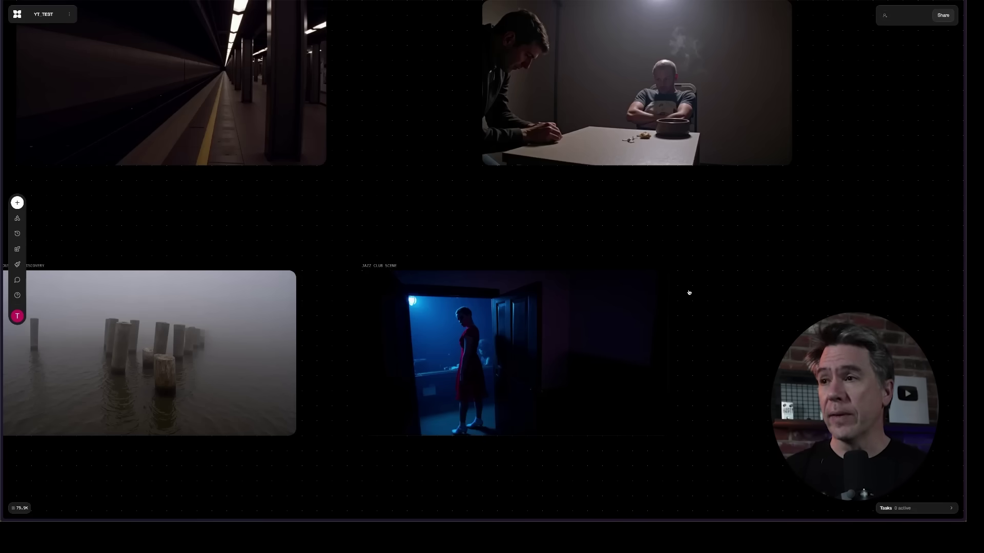
mouse_move(569, 329)
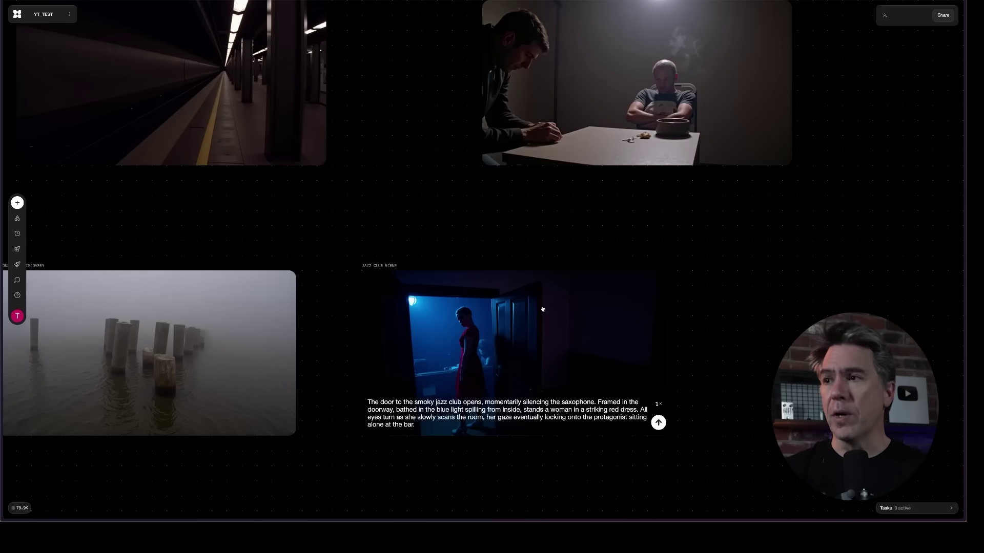
mouse_move(536, 275)
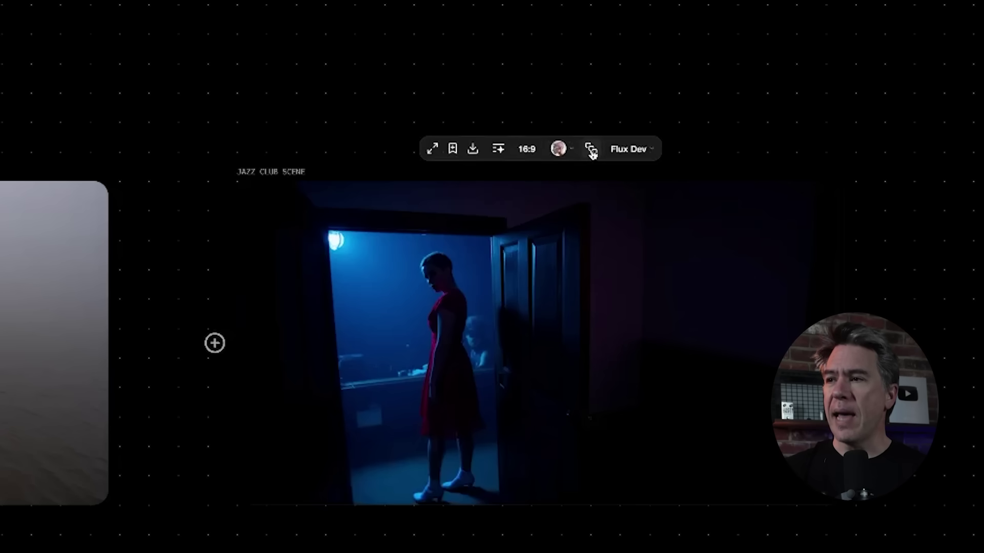
click(592, 150)
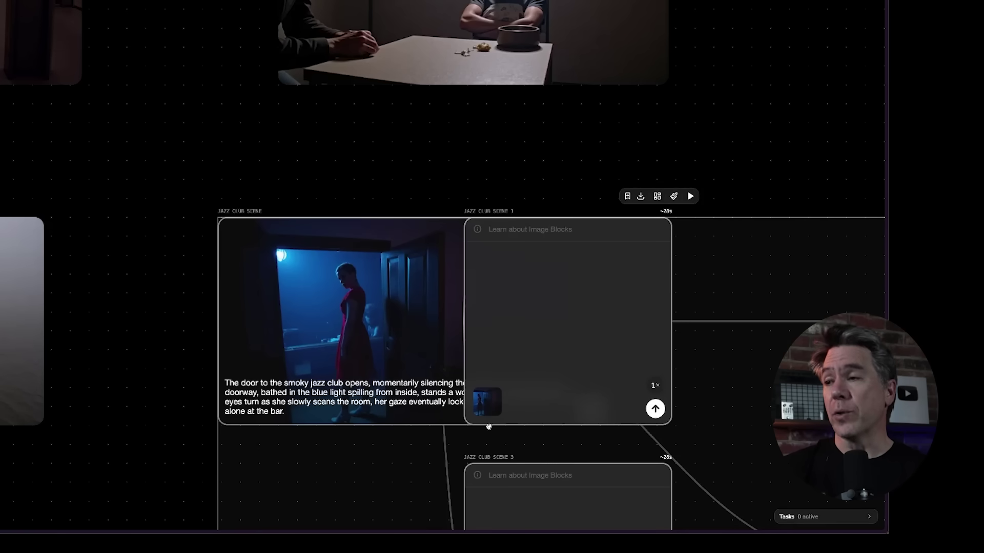
scroll(488, 427, down, 2)
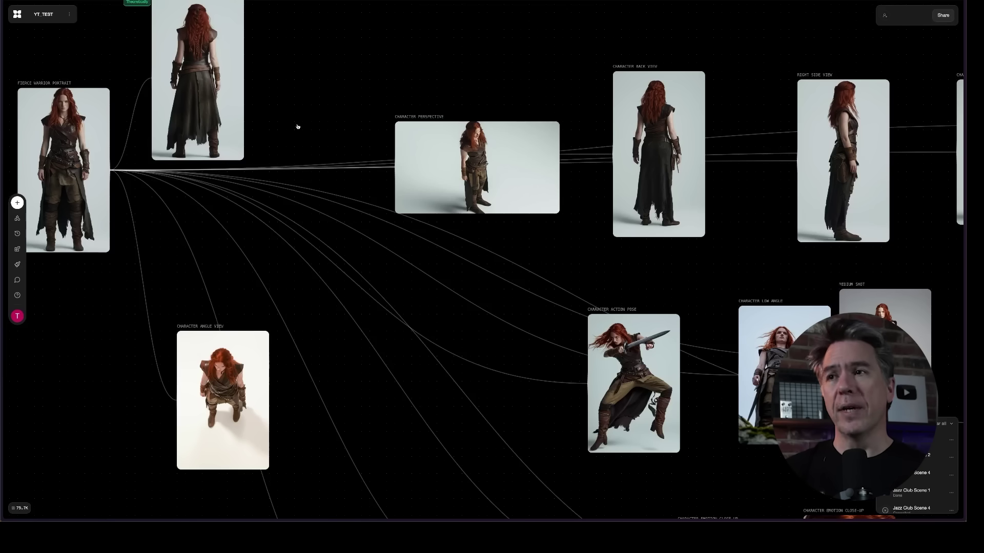
Add an image block beside the warrior's generated back view and start a new style from it named "Warrior".
double_click(298, 126)
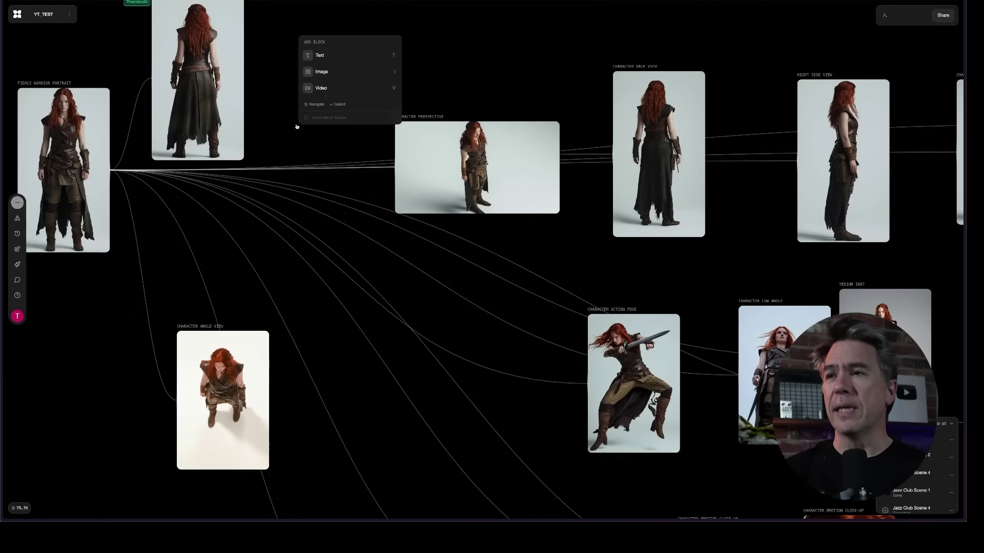
click(322, 73)
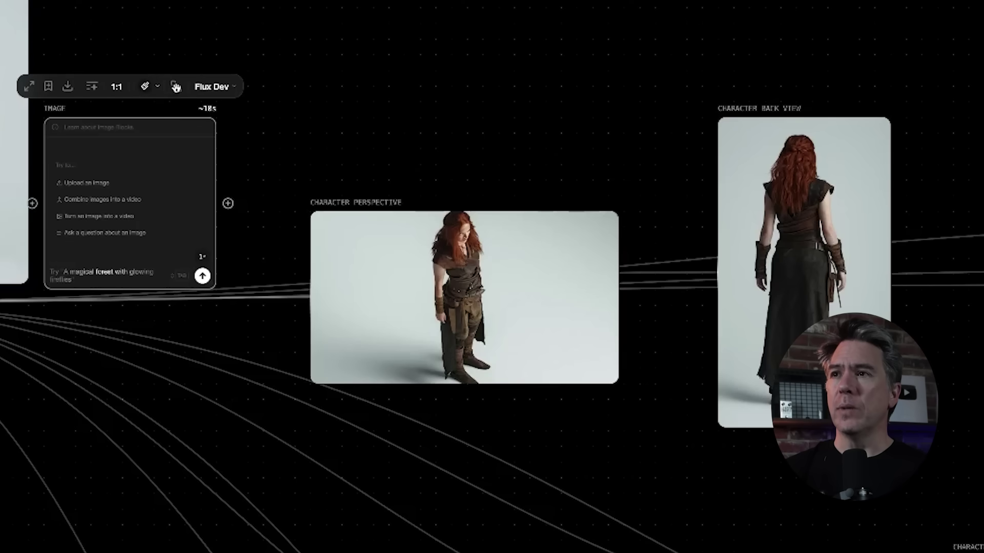
click(149, 89)
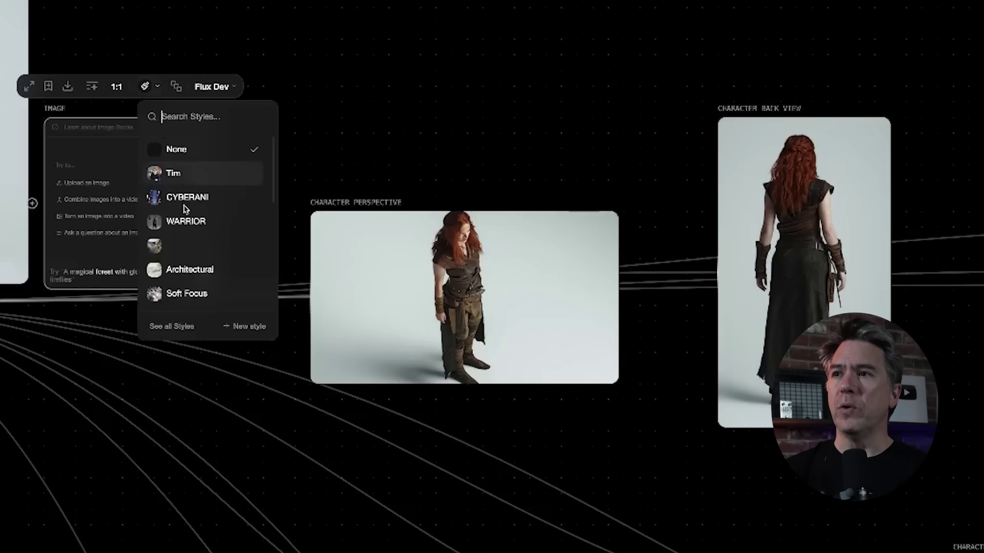
click(248, 330)
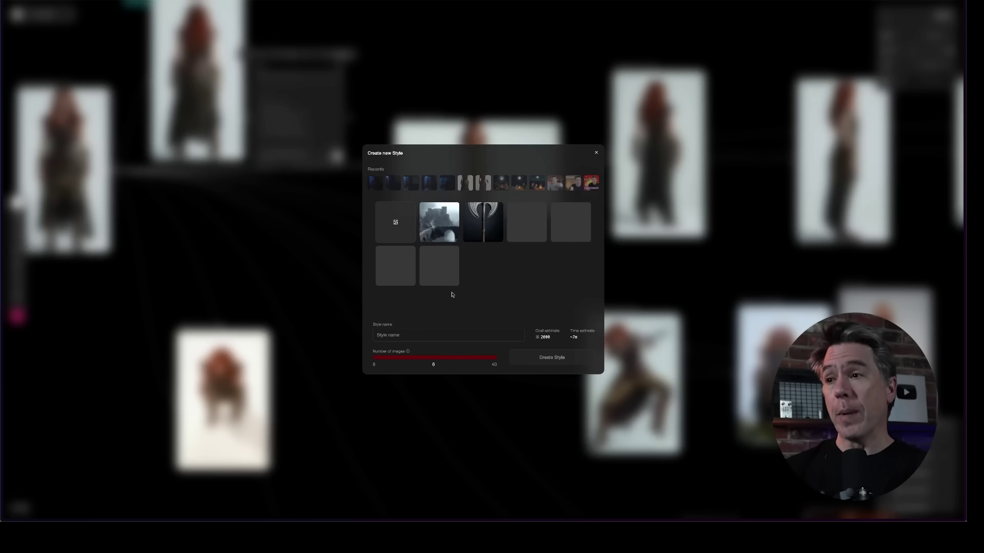
click(408, 336)
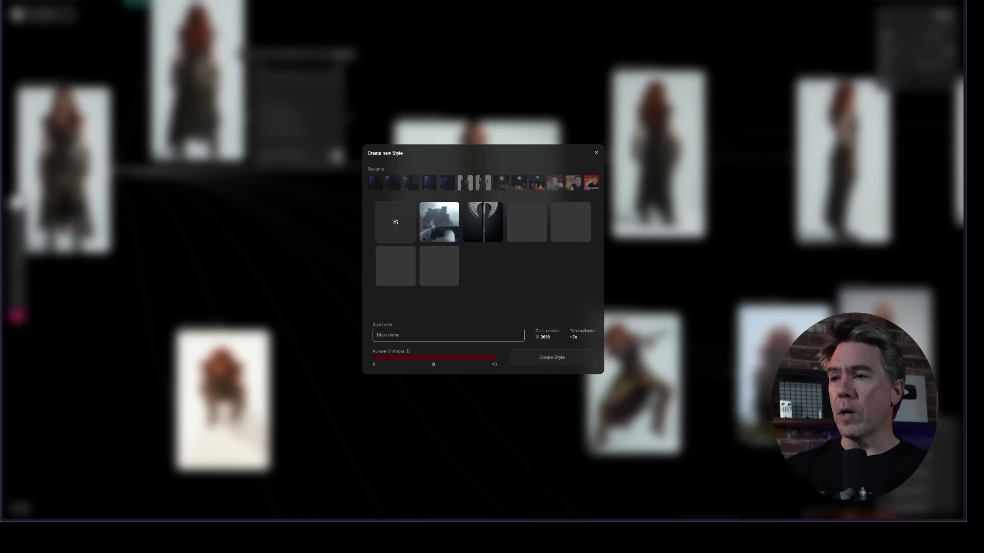
text(Warrior)
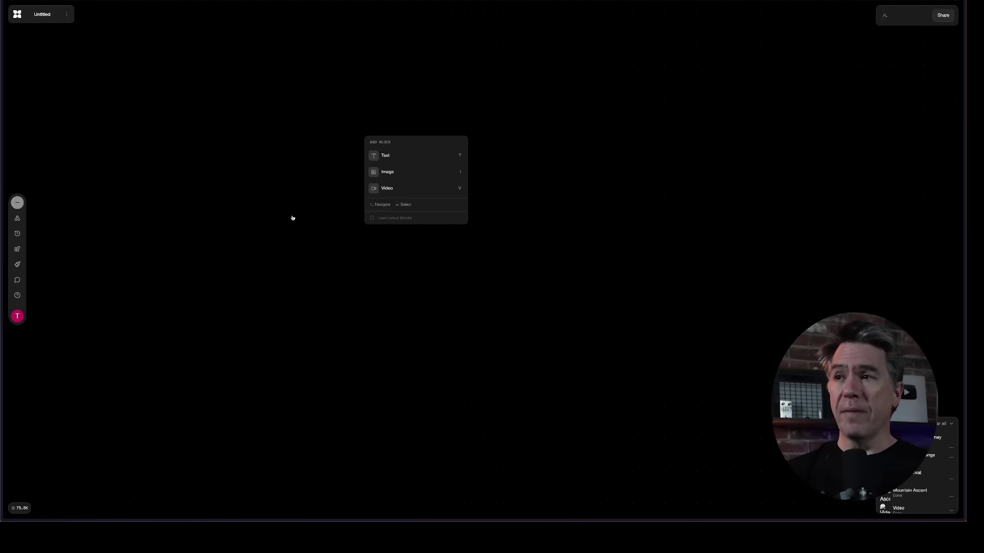
Add an image block to the empty canvas area with the Warrior style and a 16:9 aspect ratio.
click(395, 173)
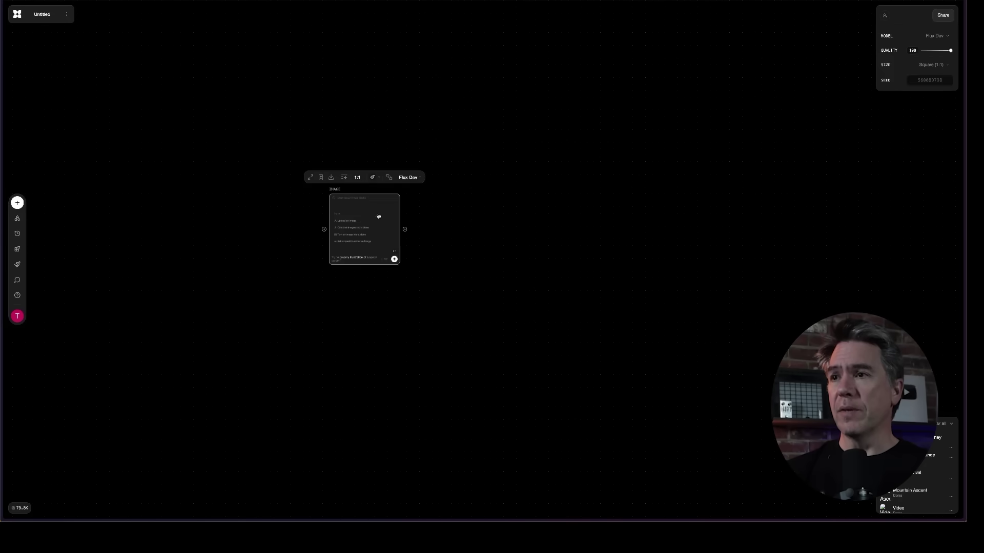
click(373, 177)
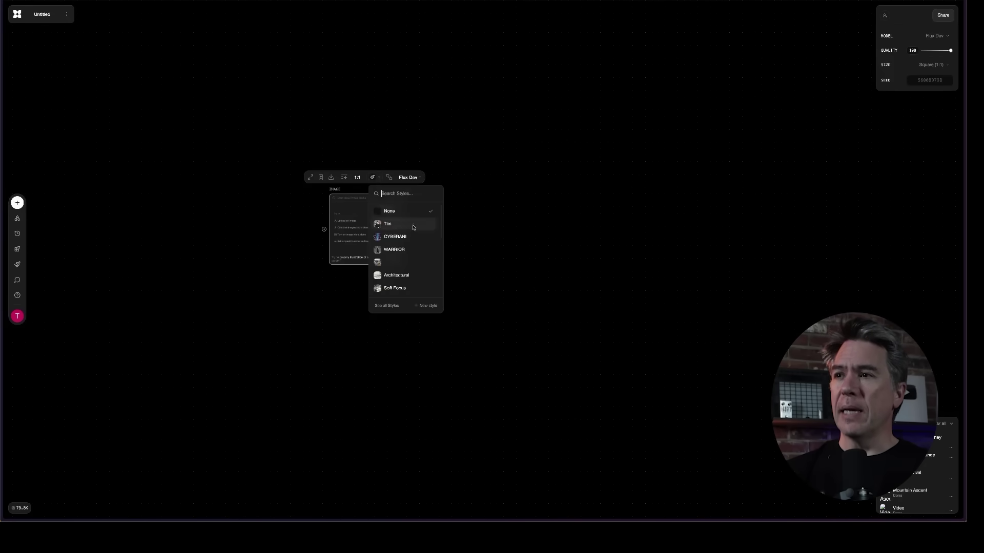
click(389, 250)
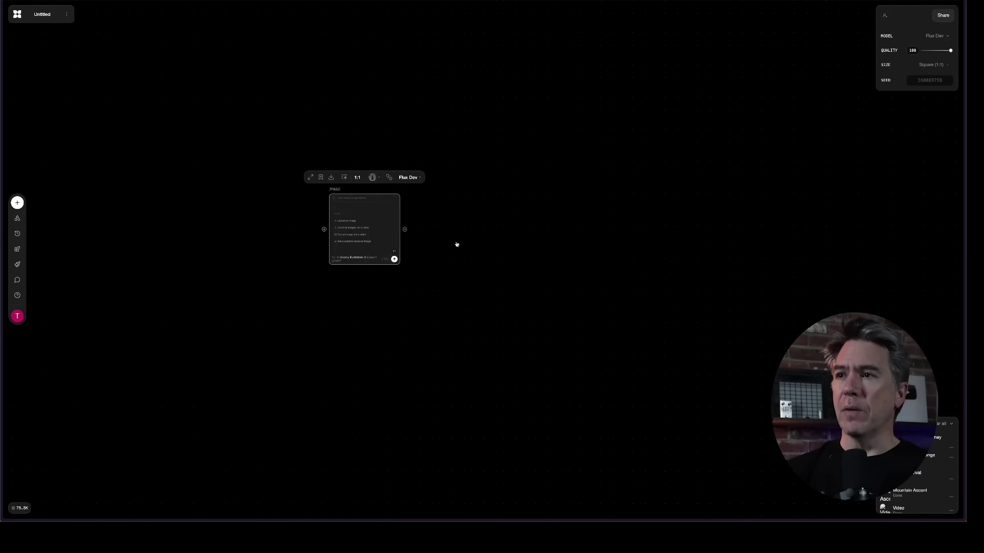
click(357, 178)
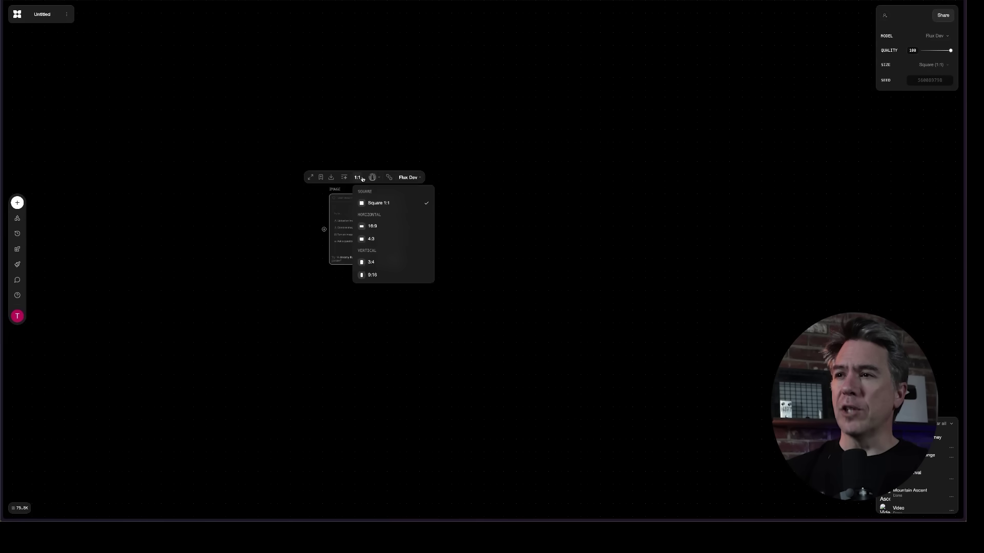
click(372, 226)
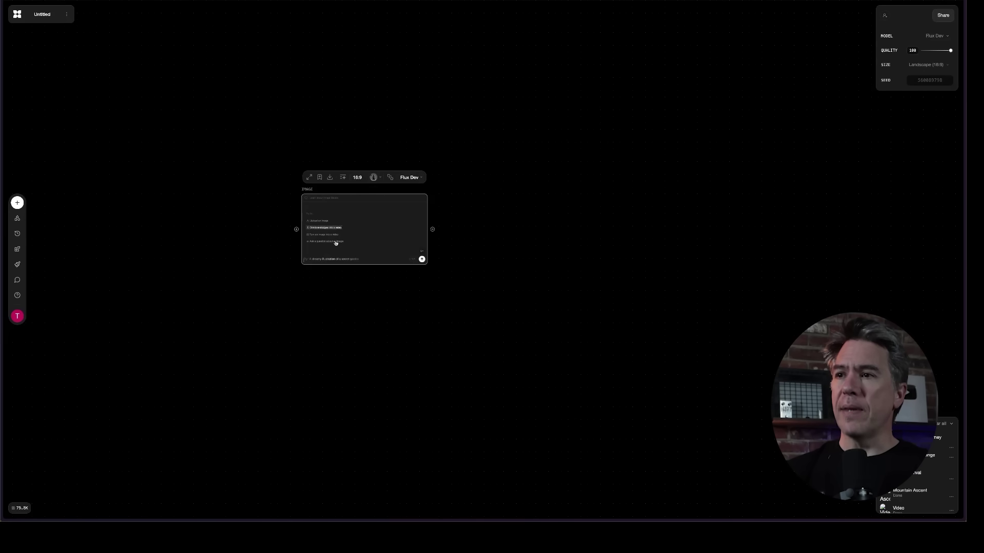
Enter the image prompt "A female barbarian warrior walks toward a bridge with a castle keep in the background".
click(335, 257)
text(A female barbarian warrior walks toward a bridge with a castle keep in the background)
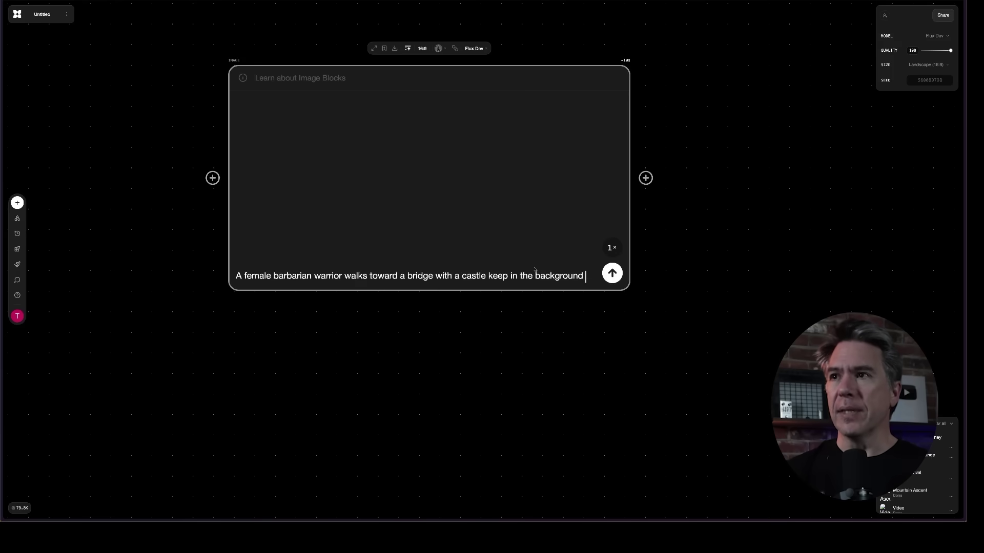
click(409, 49)
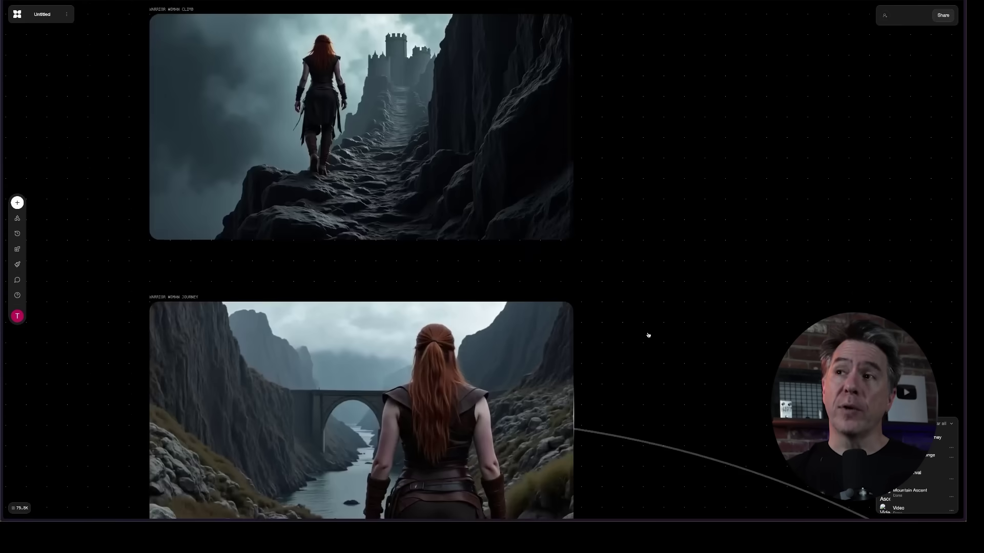
Examine the warrior's climb, journey and eyes images generated down the canvas.
scroll(648, 335, down, 3)
scroll(648, 335, down, 10)
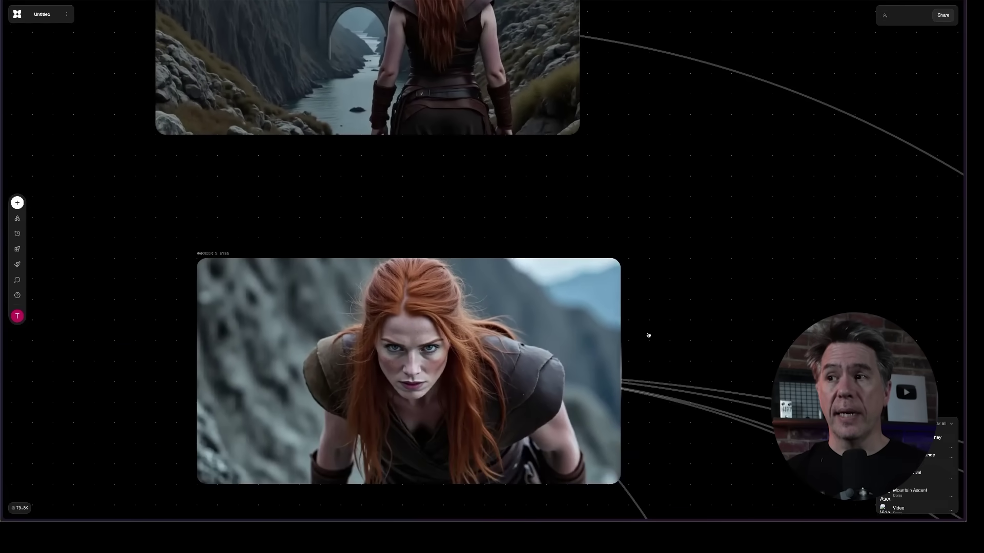
scroll(649, 335, up, 4)
scroll(648, 335, down, 1)
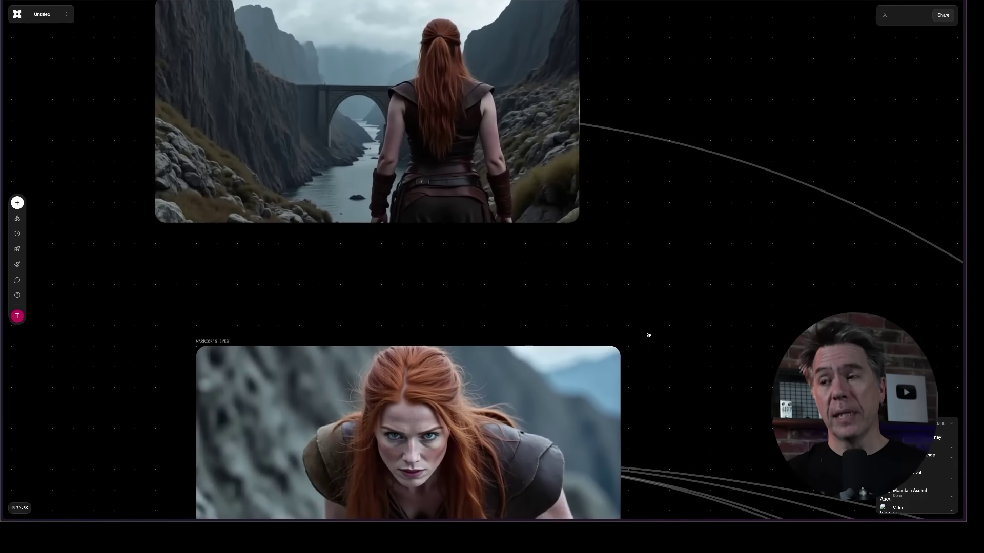
scroll(648, 335, down, 1)
scroll(350, 189, up, 4)
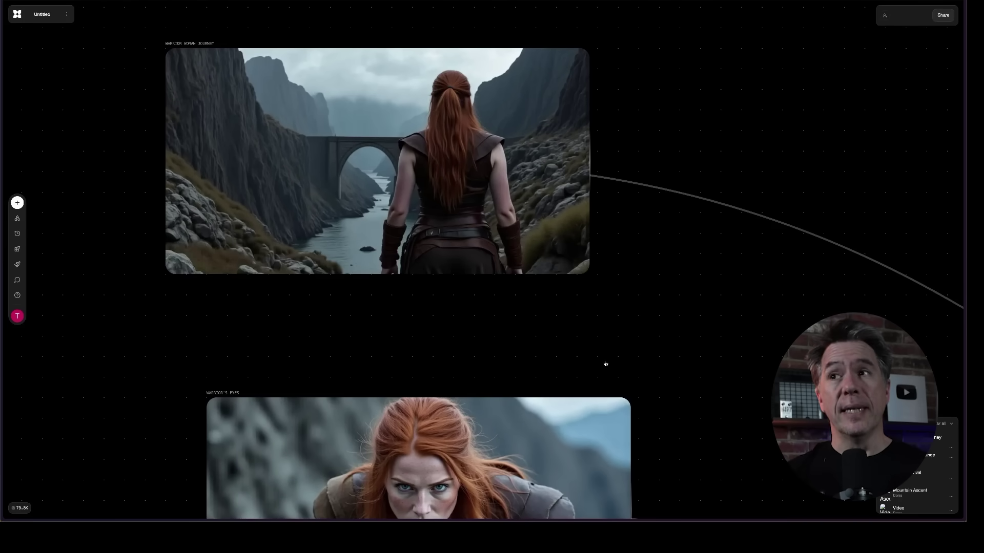
scroll(696, 342, up, 1)
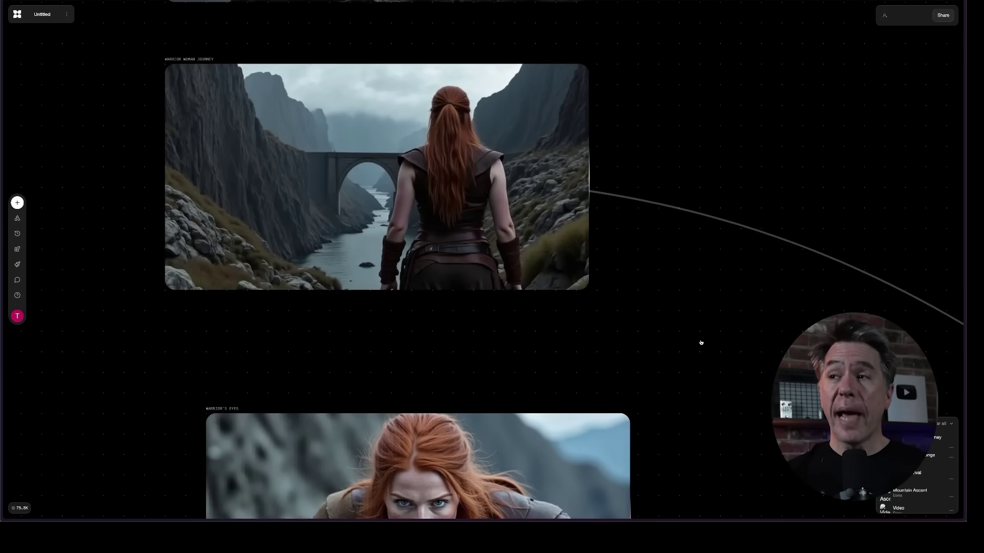
scroll(701, 342, right, 3)
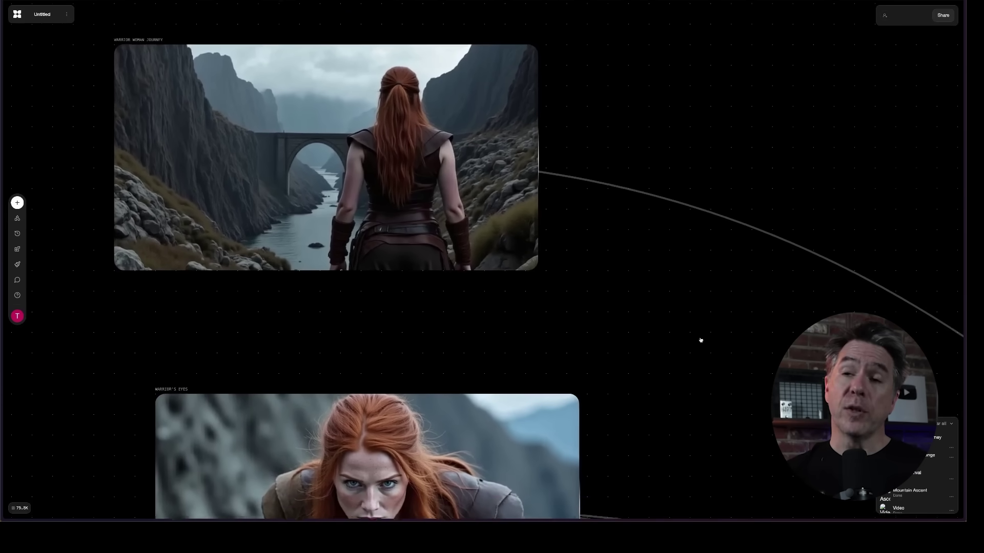
scroll(701, 340, left, 15)
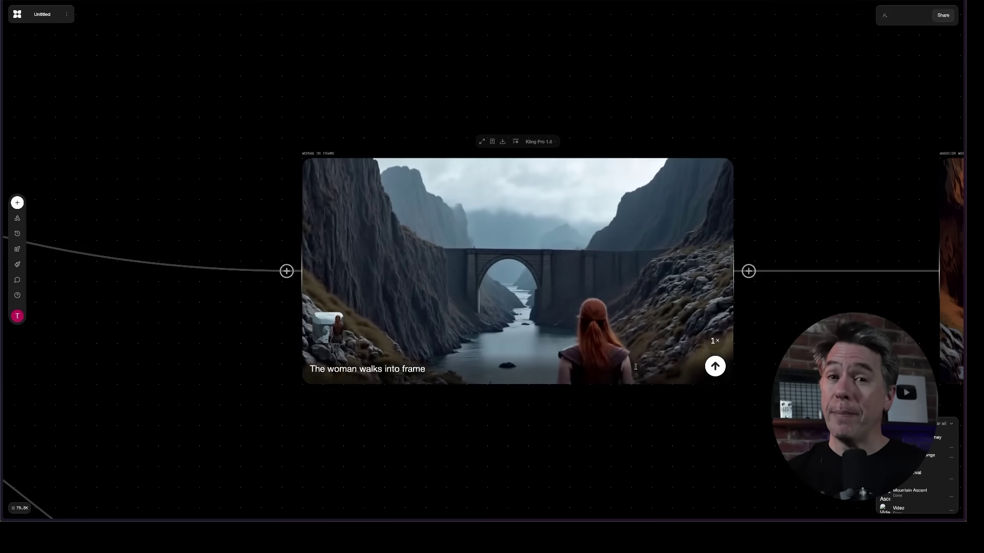
Review the woman-in-frame and climbing warrior video blocks, comparing their prompts and models.
scroll(635, 367, down, 5)
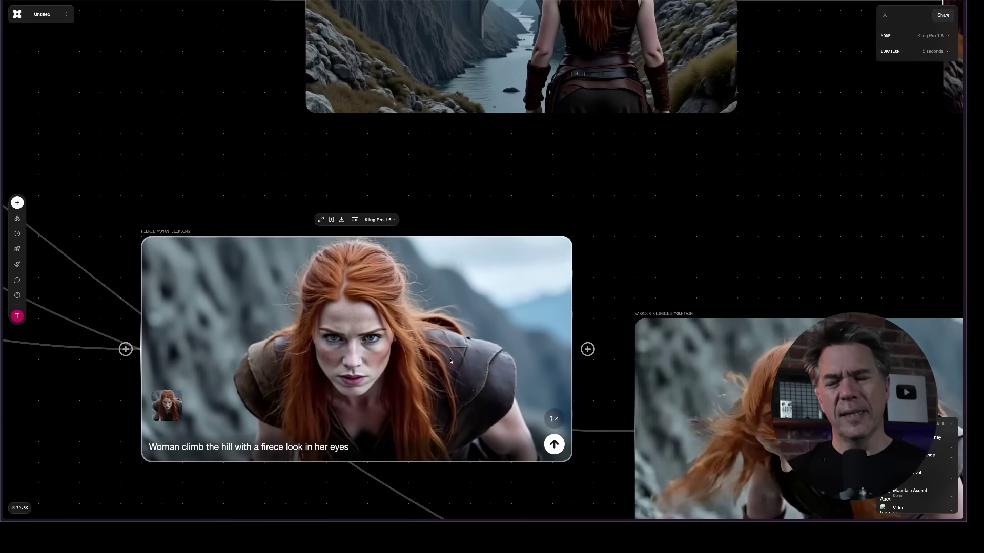
scroll(450, 361, down, 2)
scroll(450, 361, right, 1)
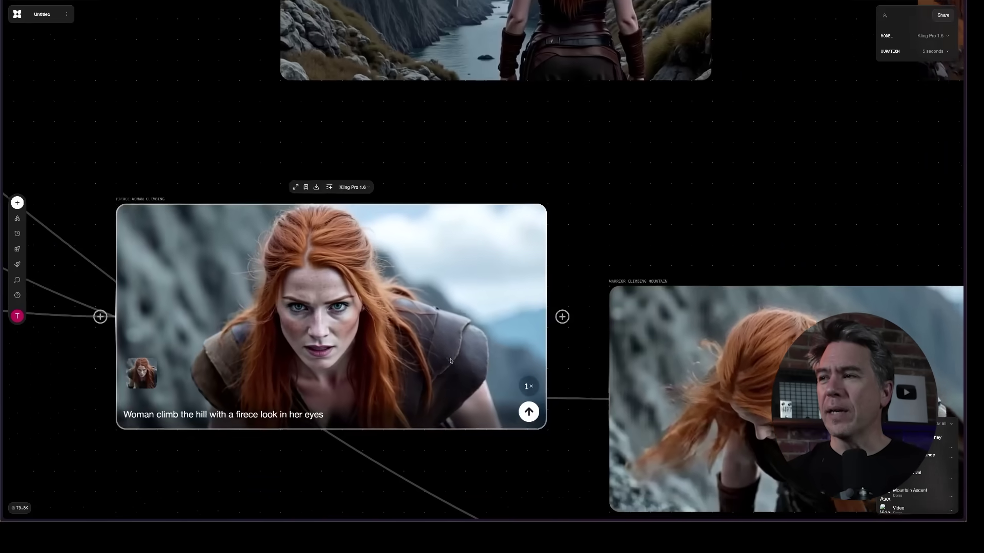
scroll(450, 361, right, 3)
scroll(450, 360, down, 1)
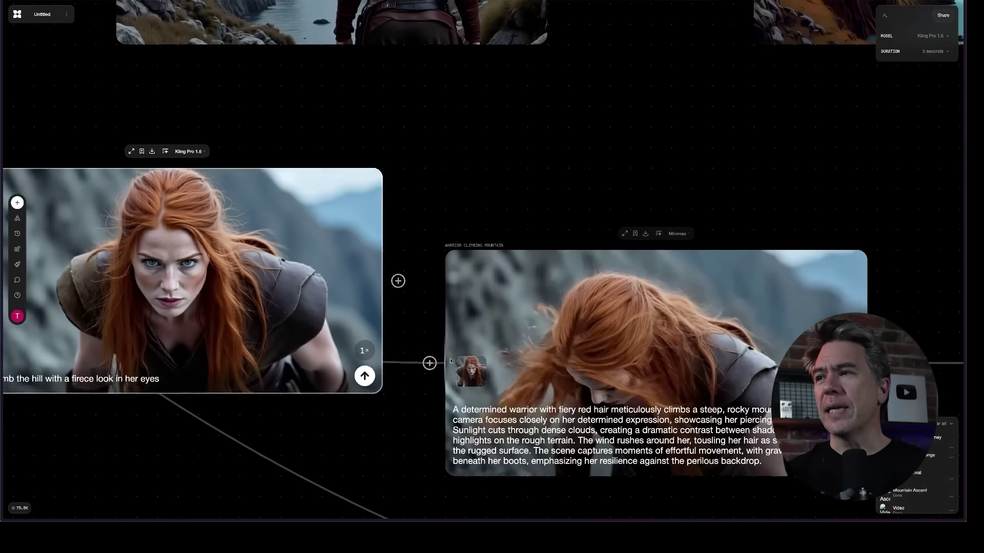
scroll(451, 361, right, 3)
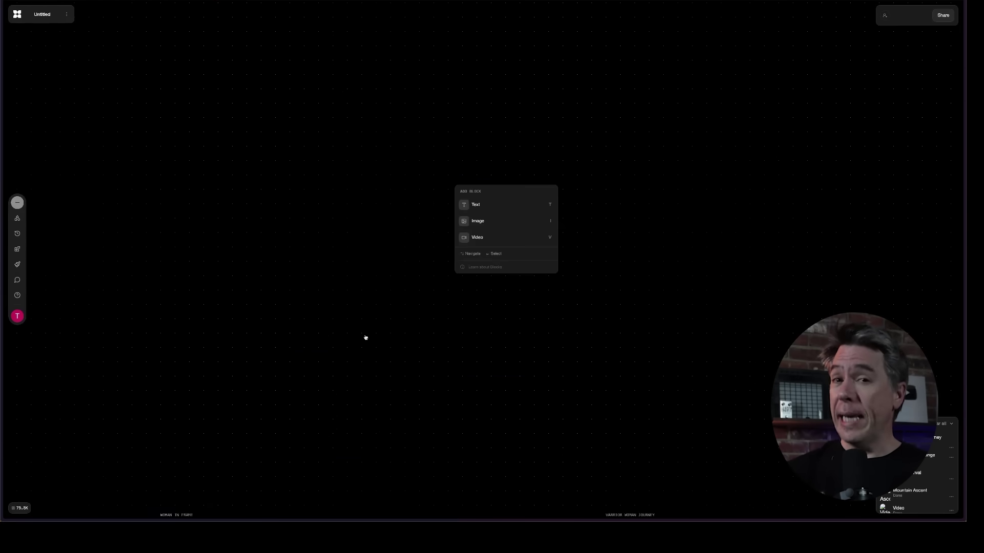
Add a video block above the warrior videos and review the video models available for it.
click(474, 238)
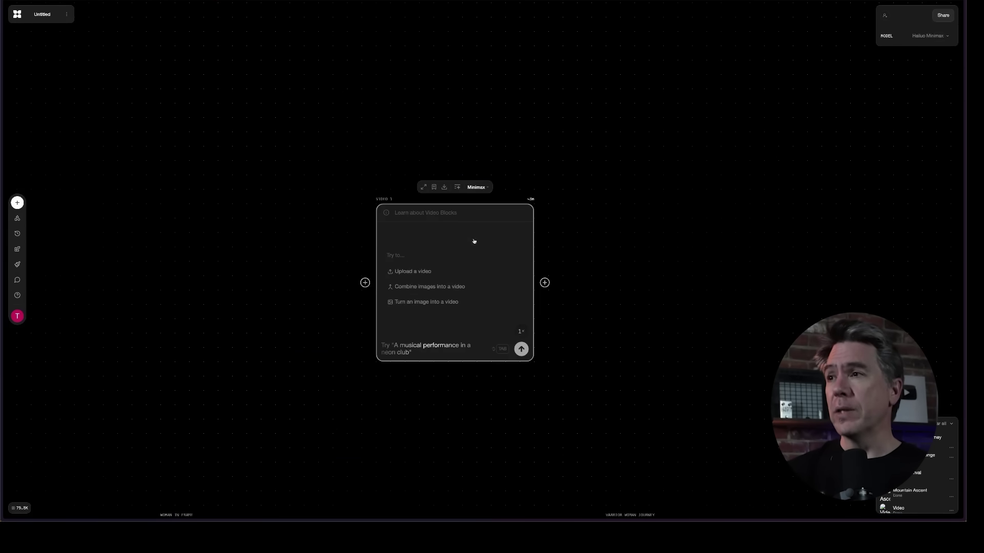
click(487, 187)
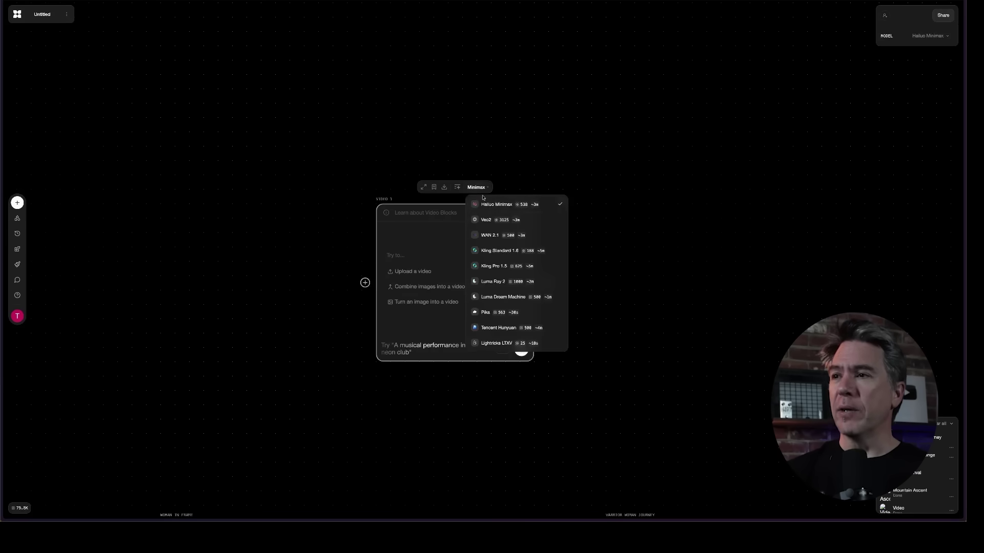
click(438, 234)
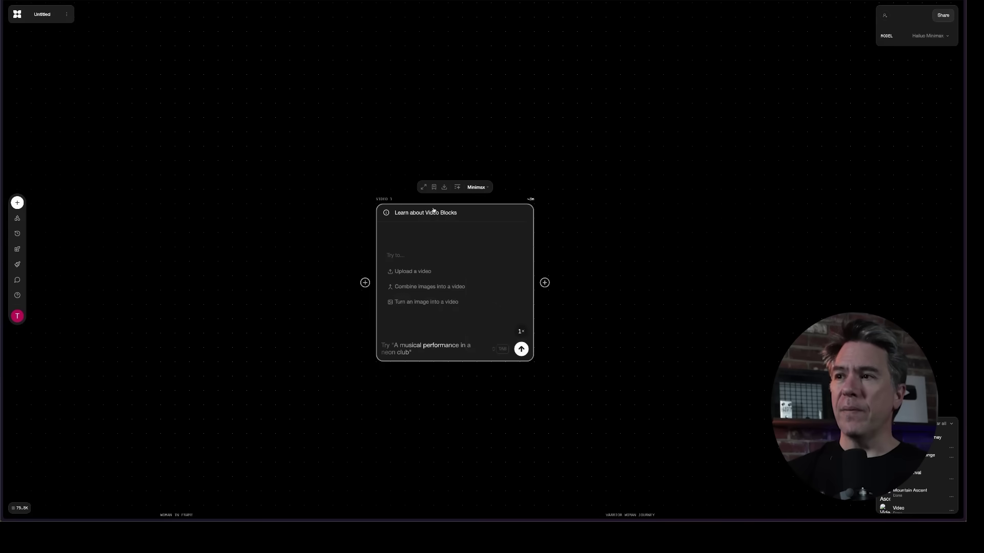
click(476, 187)
click(426, 220)
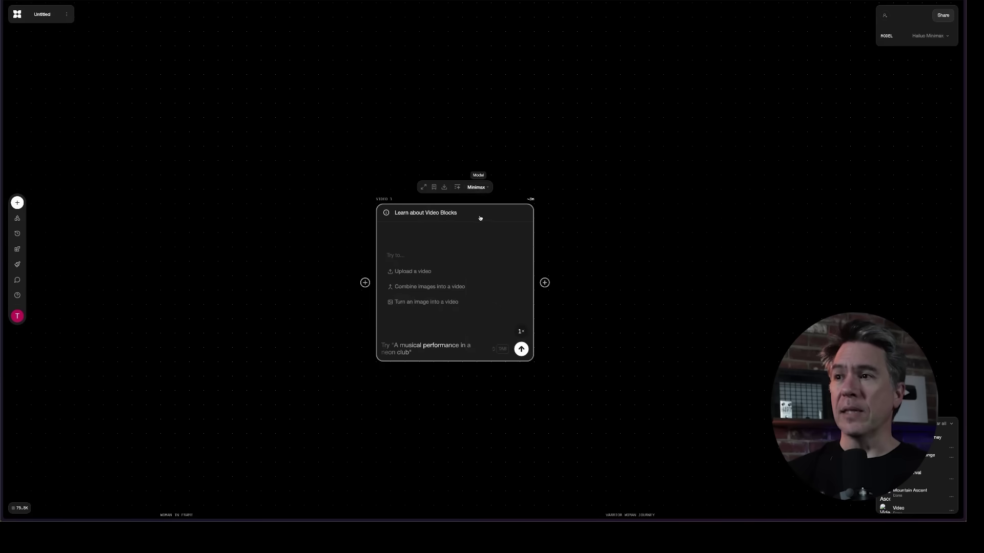
Move the new video block beside the Woman in Frame video and link that video's output to it.
drag(486, 258, 703, 308)
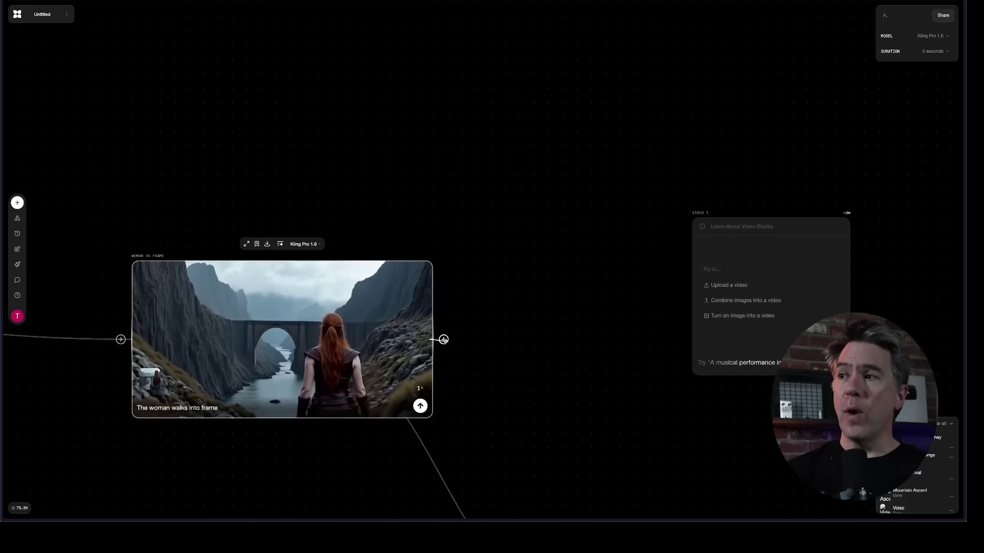
drag(444, 339, 680, 293)
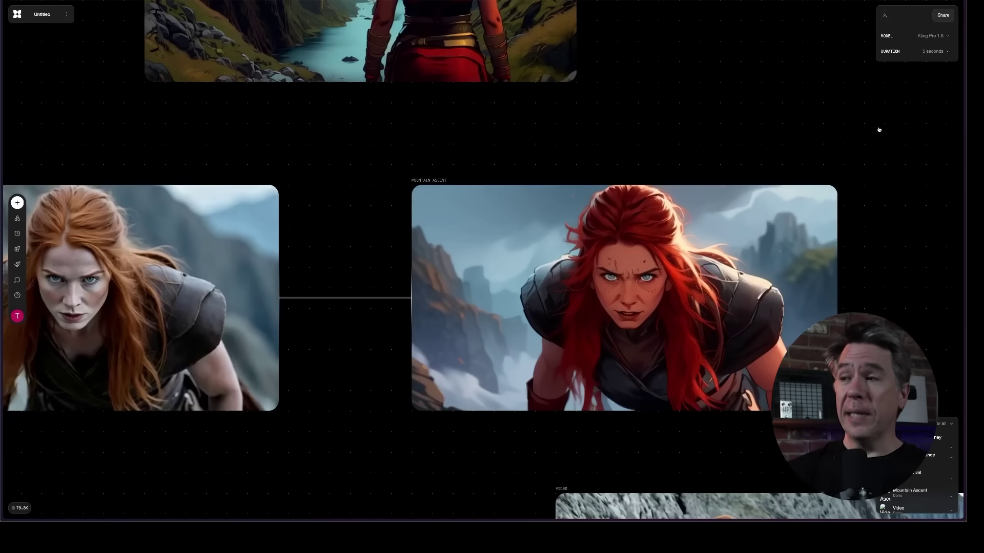
Examine the restyled Mountain Ascent video and the prompt behind it.
mouse_move(799, 220)
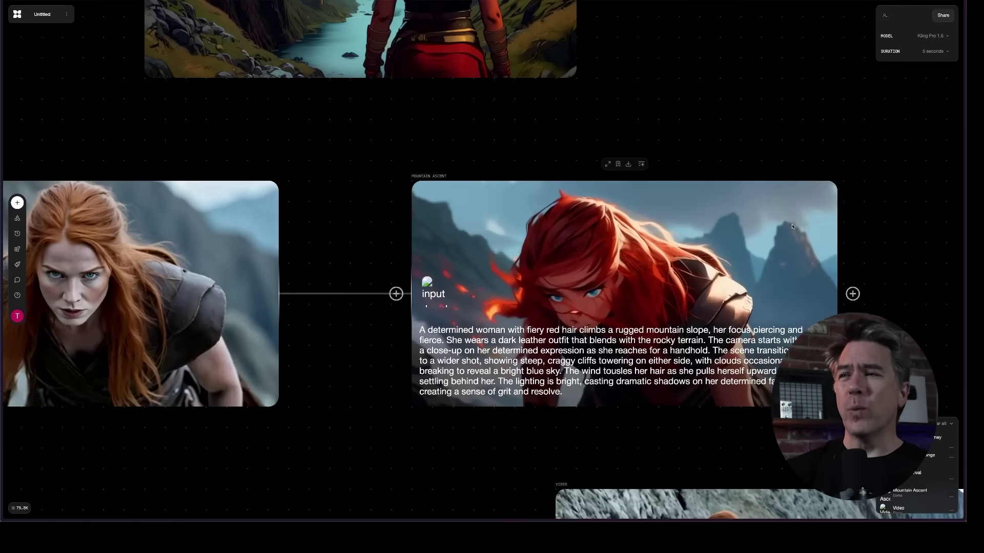
scroll(789, 219, down, 1)
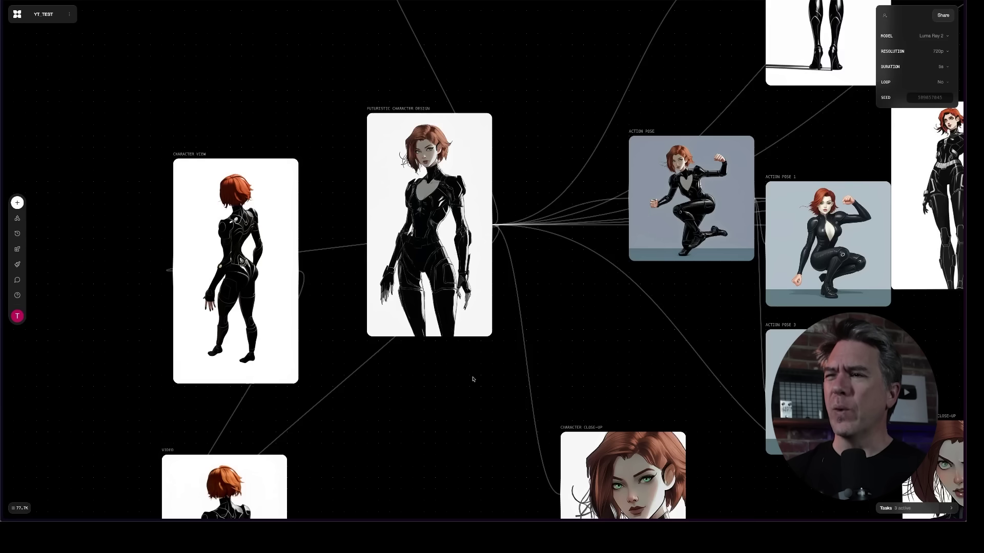
Examine the Futuristic Character Design block and its linked perspective, character view and action pose images.
scroll(473, 379, up, 1)
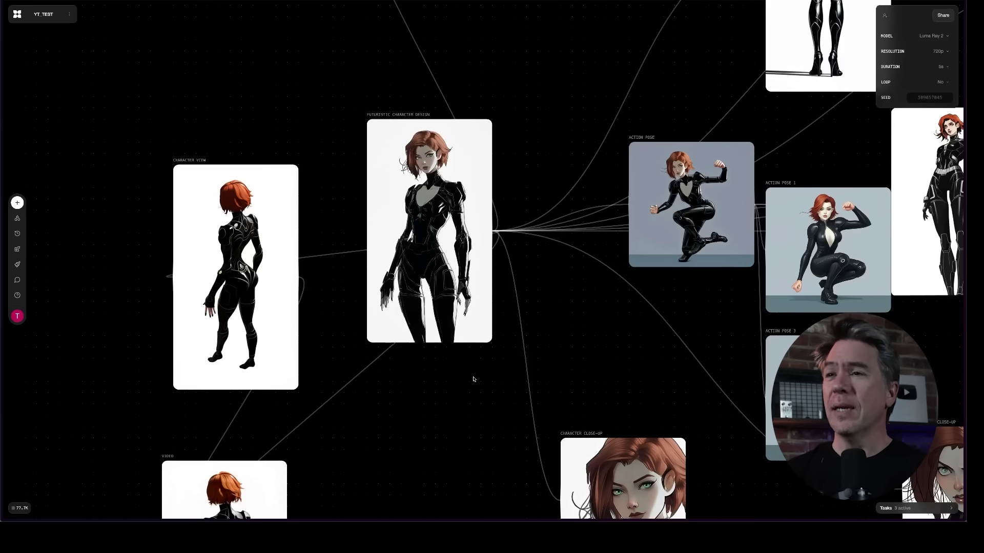
scroll(482, 307, down, 1)
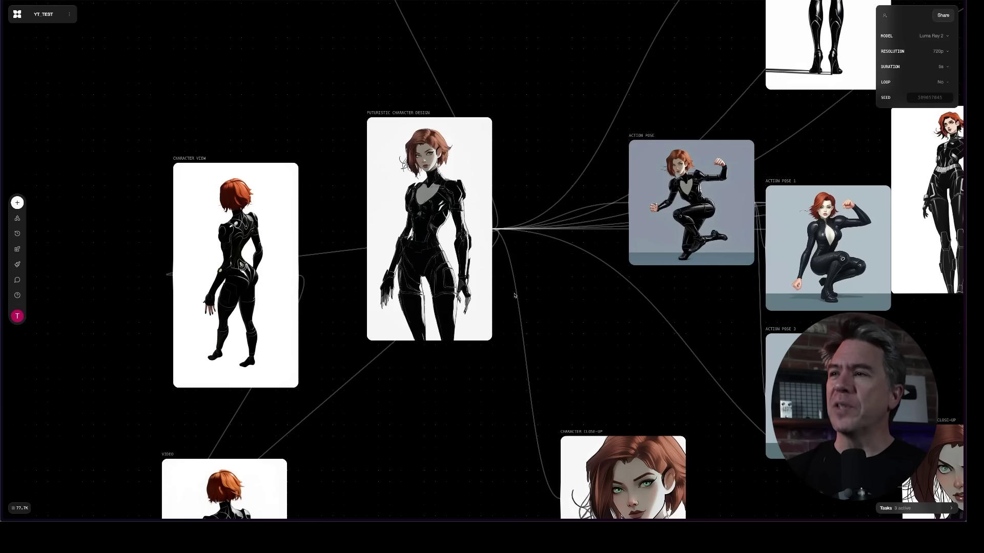
scroll(552, 307, left, 2)
scroll(554, 317, right, 5)
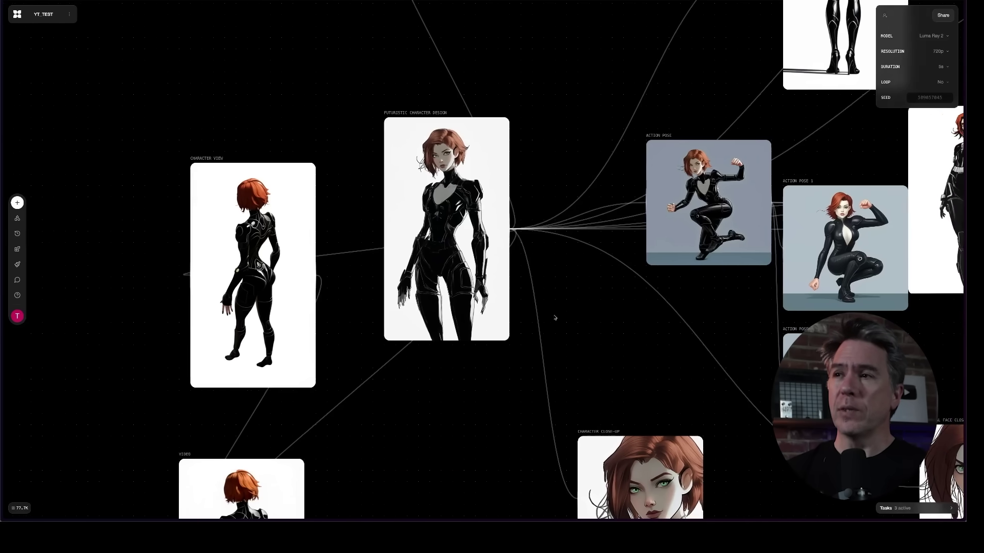
scroll(548, 314, right, 6)
scroll(547, 314, up, 2)
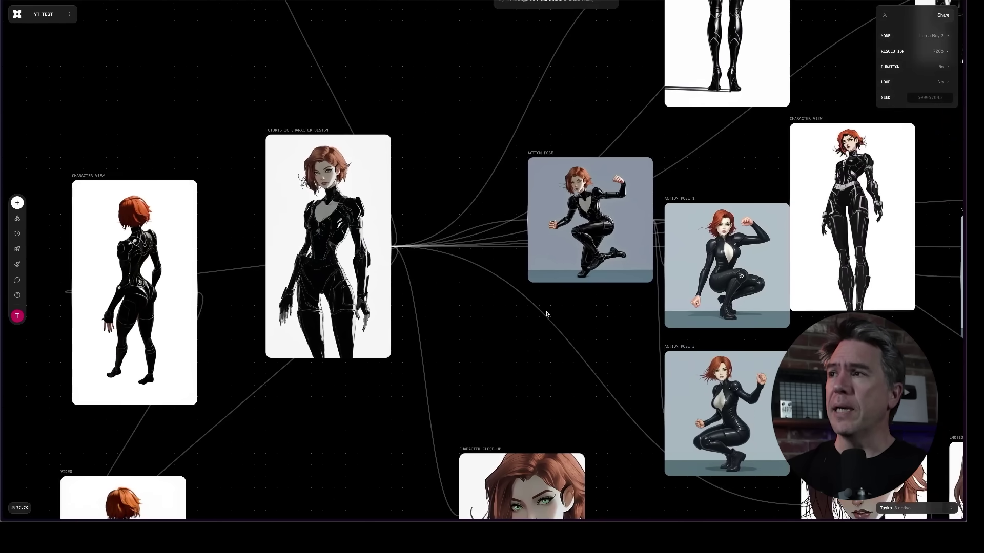
scroll(546, 314, up, 10)
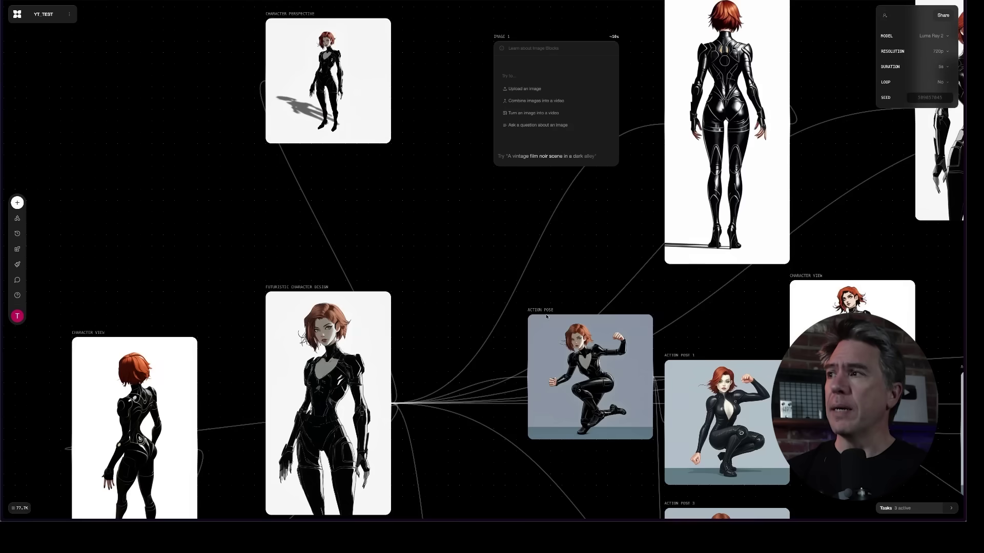
scroll(546, 317, right, 2)
scroll(548, 313, left, 7)
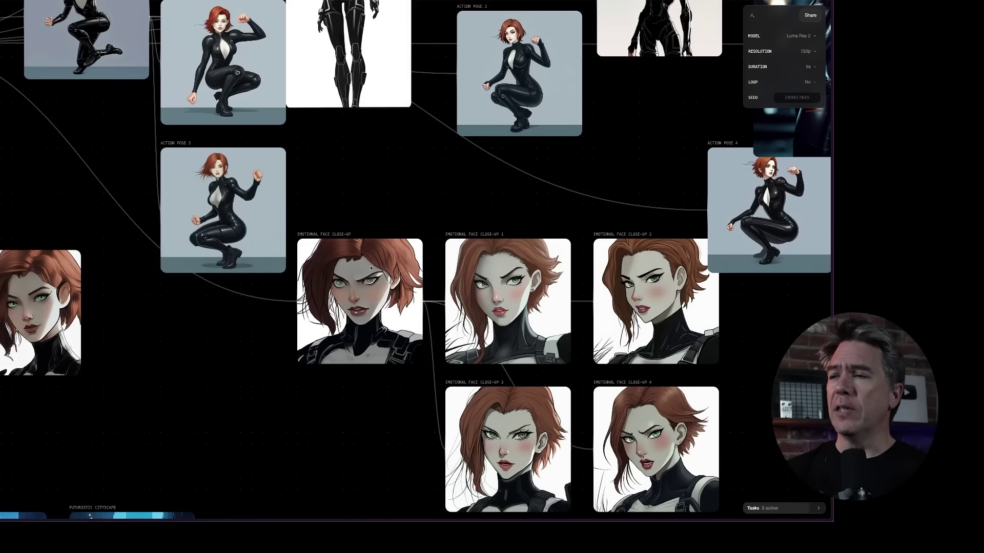
Inspect the Emotional Face Close-Up image's prompt and model, along with its linked close-up variations.
mouse_move(376, 238)
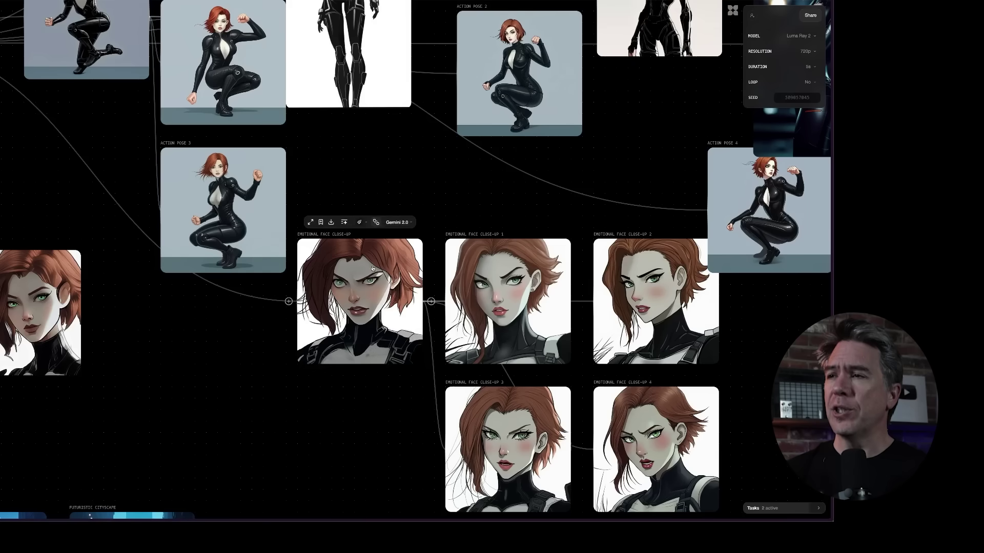
mouse_move(321, 274)
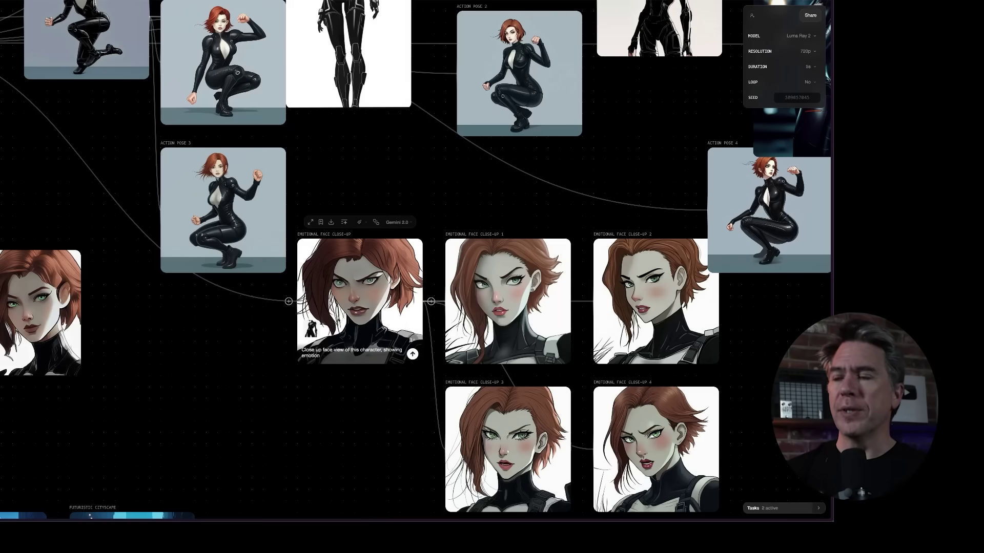
click(540, 309)
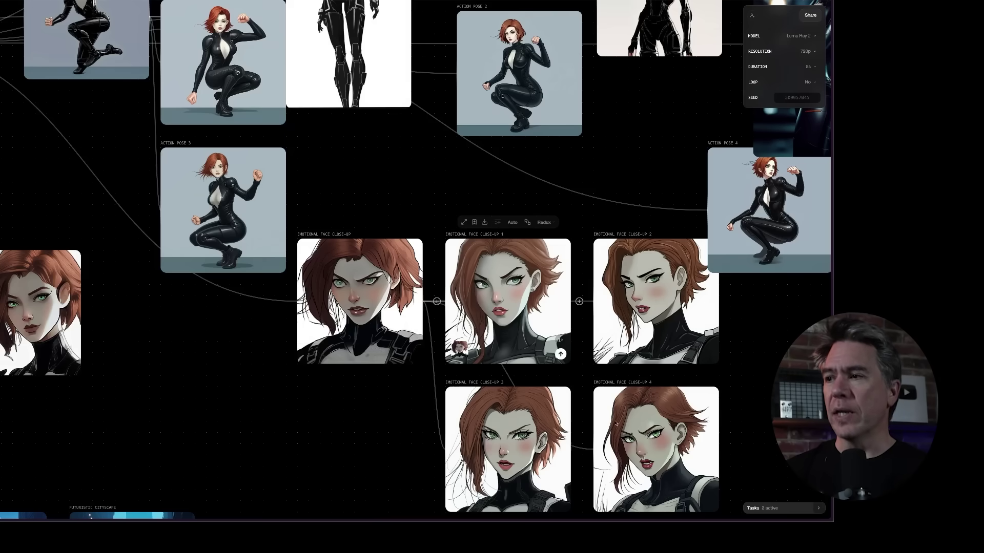
scroll(580, 397, down, 1)
click(602, 410)
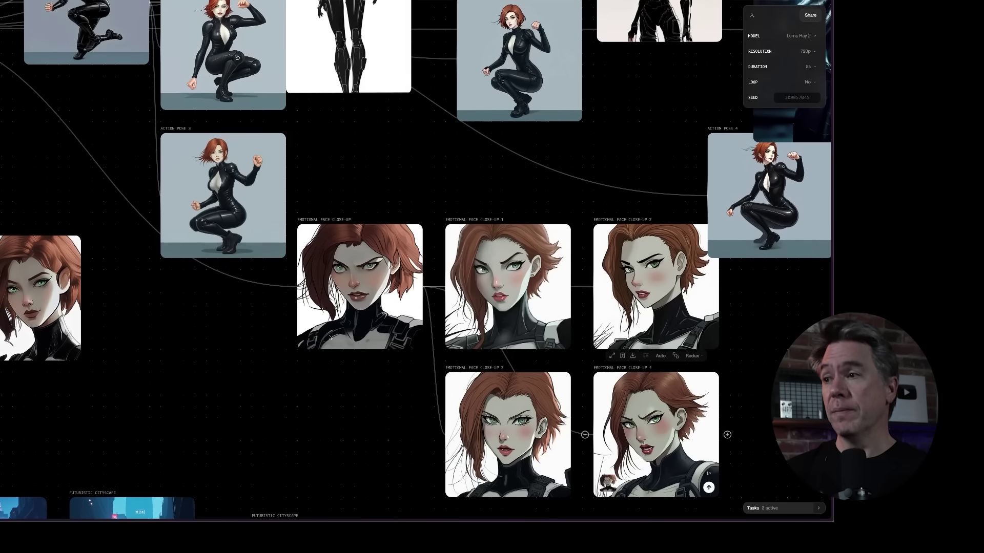
Examine the Medium Shot block, its prompt and variations, and the neighbouring character view images.
click(172, 377)
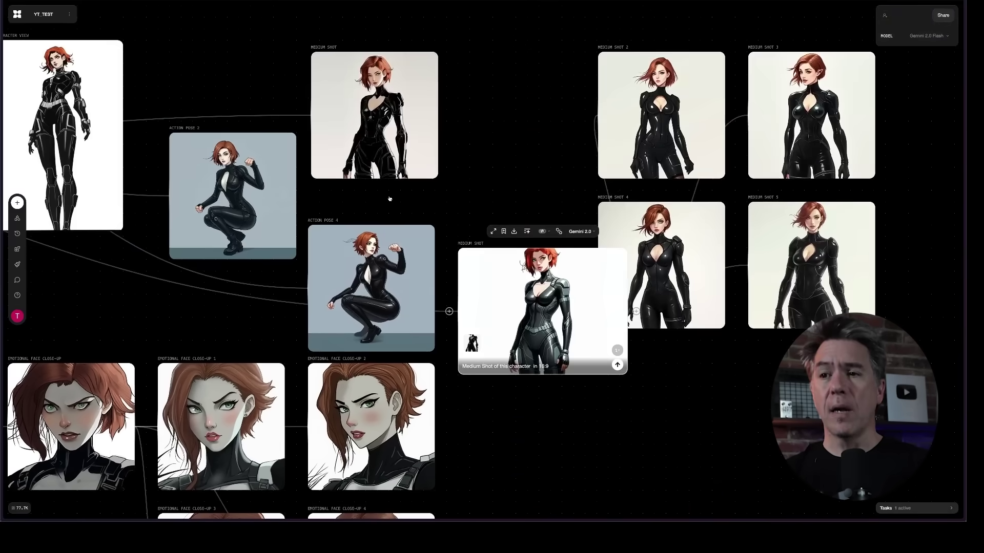
scroll(390, 199, left, 3)
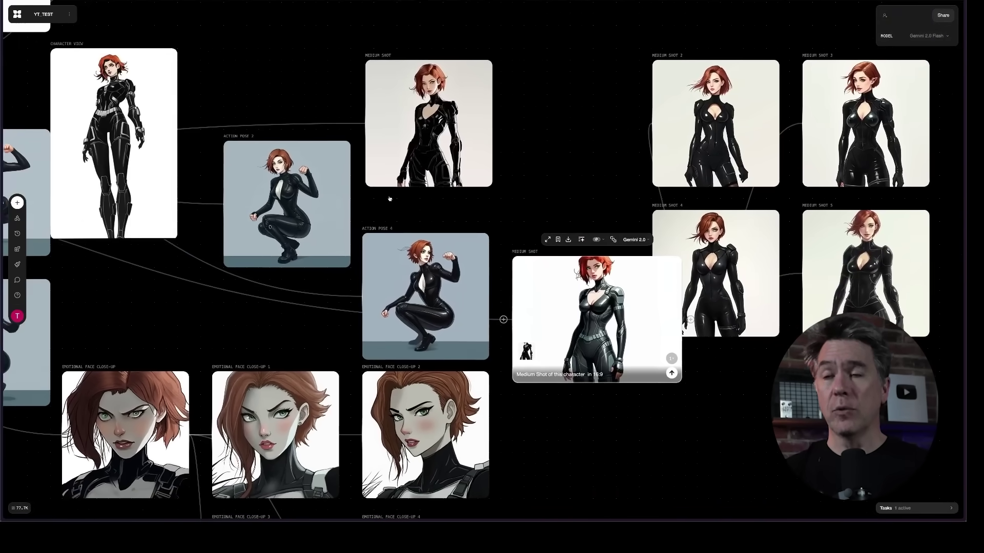
scroll(389, 198, up, 6)
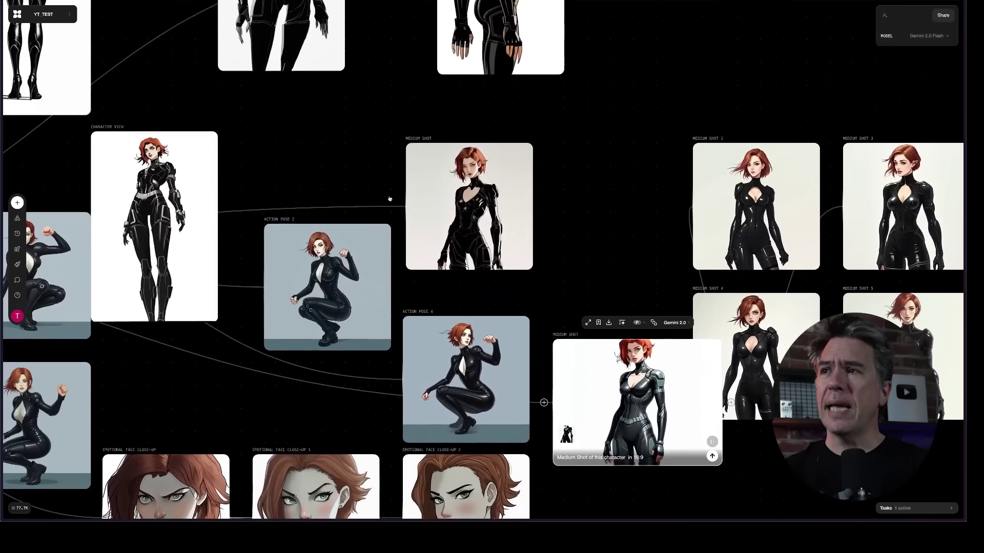
scroll(389, 199, up, 3)
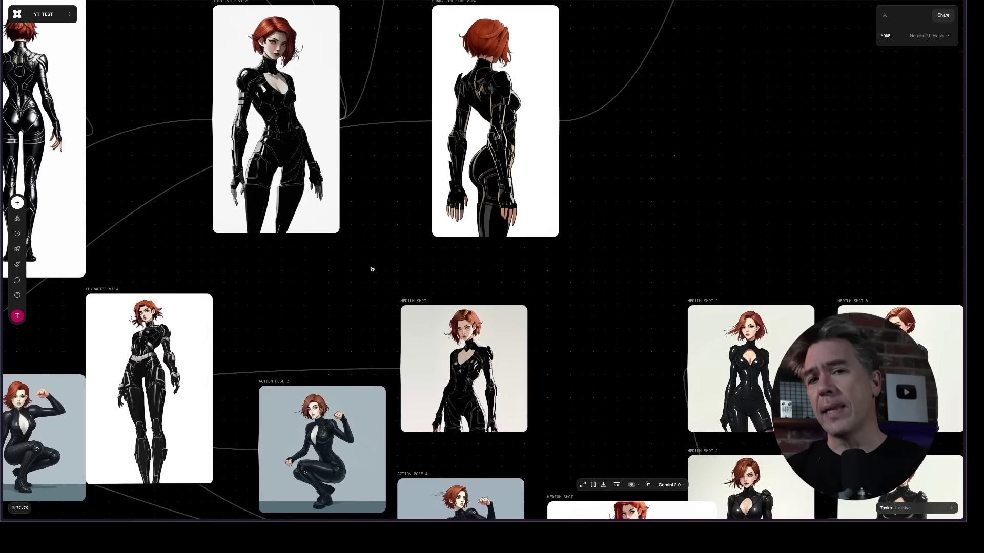
scroll(375, 259, up, 3)
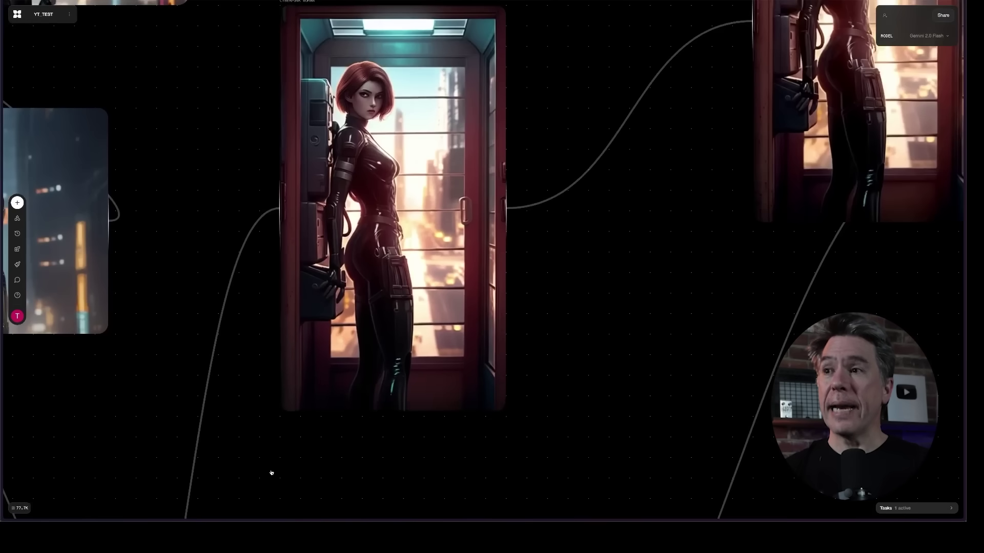
Examine the Cyberpunk Woman phone booth image and its linked follow-up shots, including the prompts behind them.
scroll(270, 472, down, 10)
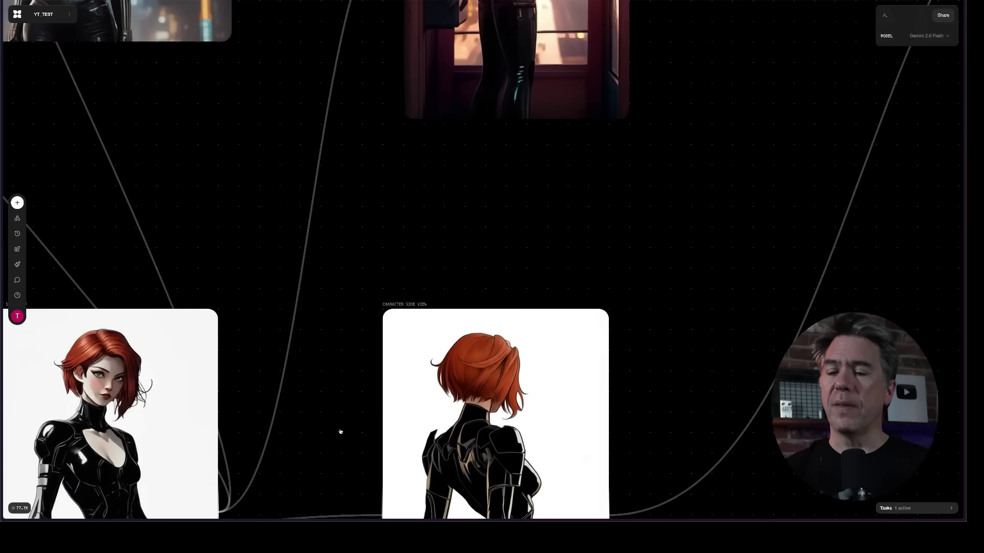
scroll(341, 431, up, 5)
scroll(340, 431, up, 4)
mouse_move(350, 358)
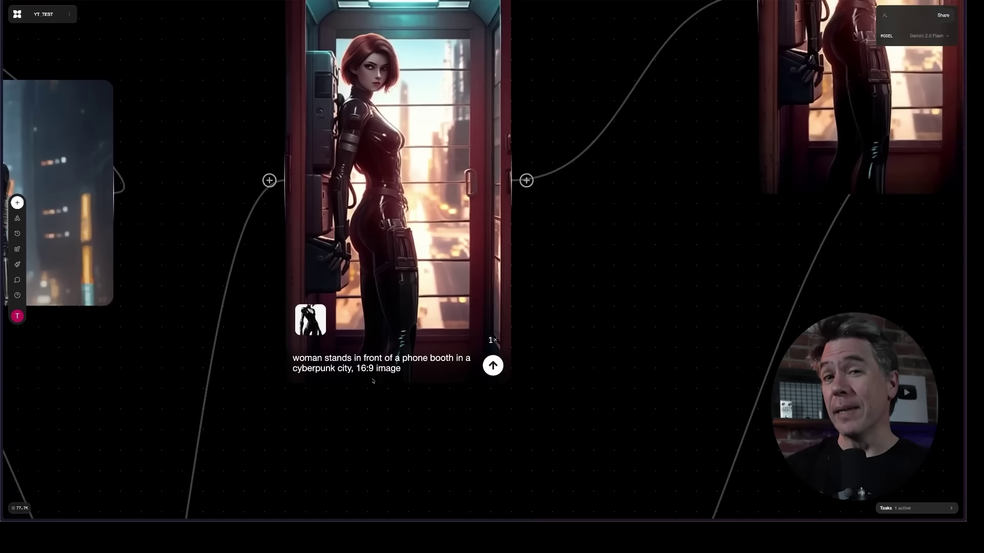
scroll(373, 381, up, 3)
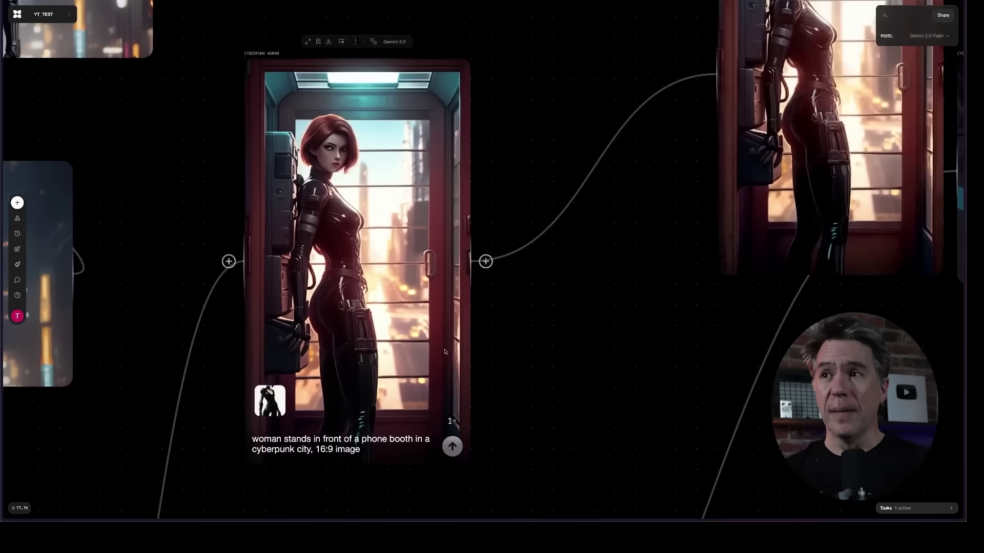
scroll(518, 352, up, 3)
scroll(517, 353, right, 5)
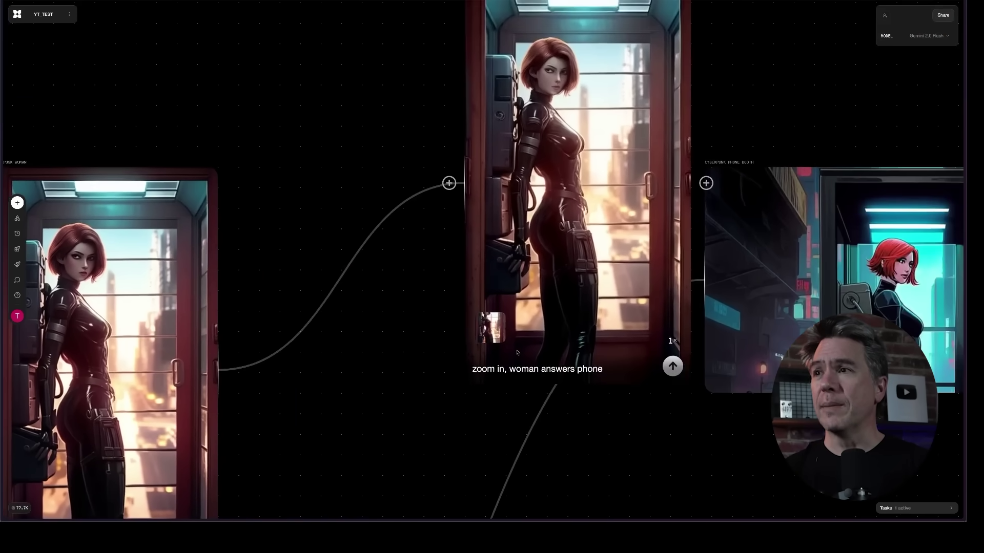
scroll(537, 281, up, 2)
scroll(537, 281, up, 1)
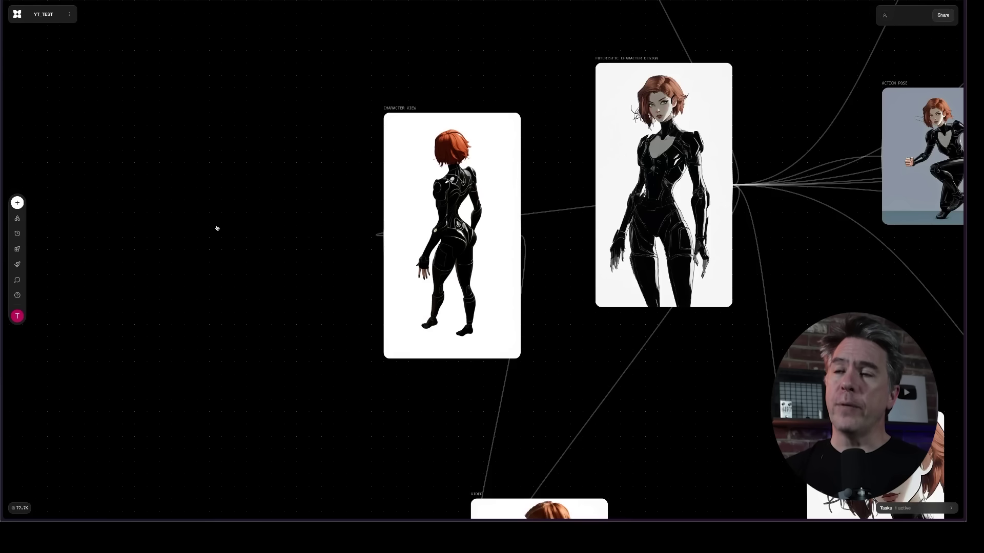
Add a video block beside the rear Character View image and link the Futuristic Character Design image into it.
double_click(216, 228)
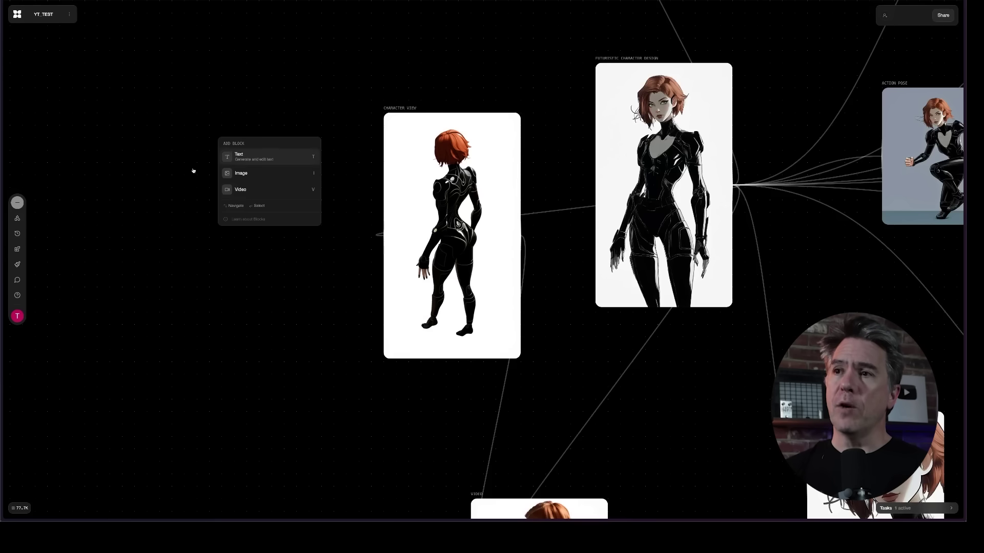
click(253, 191)
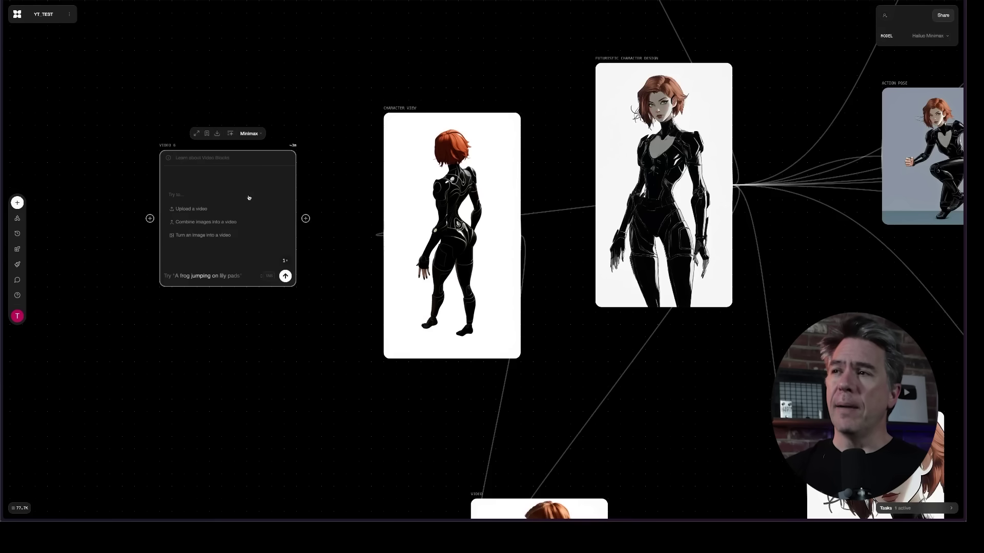
click(600, 178)
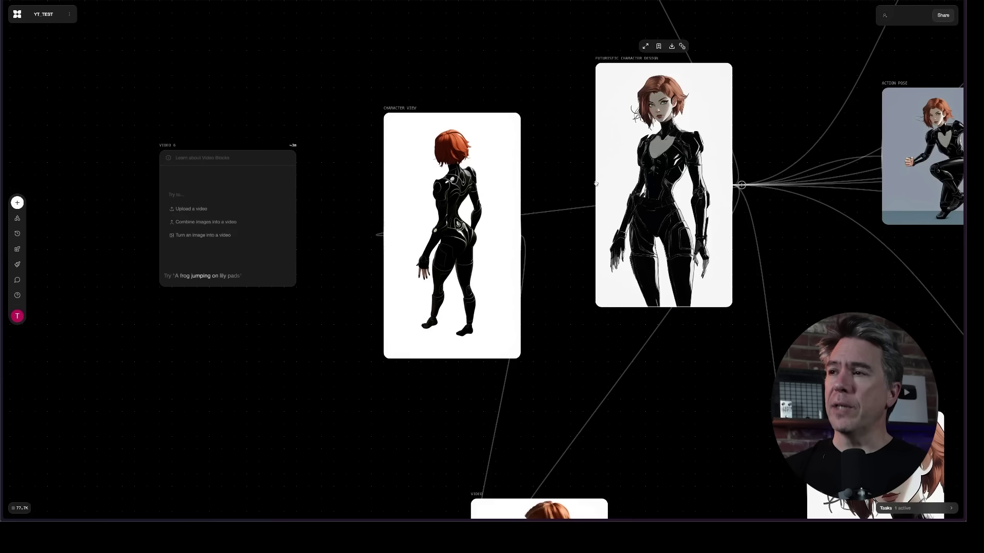
drag(741, 184, 150, 219)
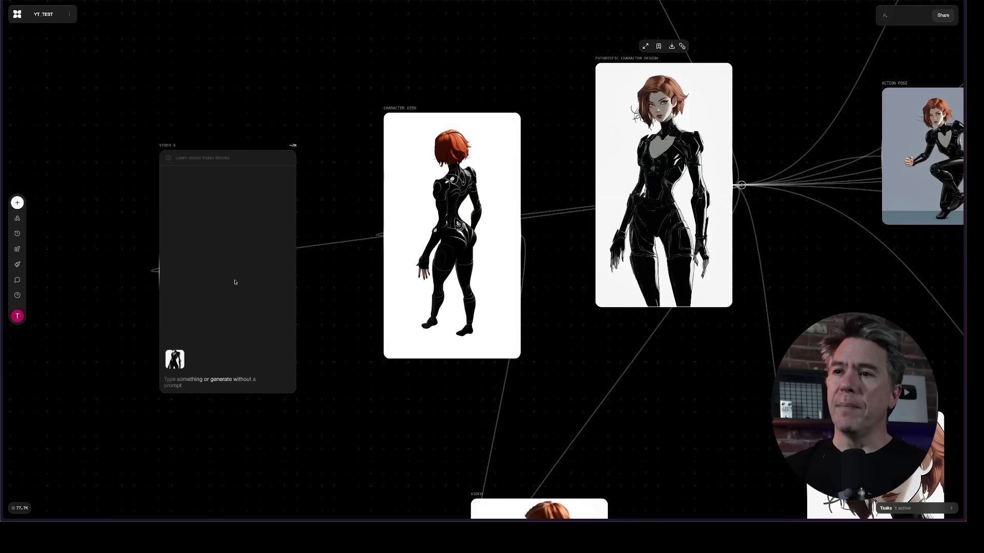
Link the high-angle Character View image to the new video block as its second input and review the available video models.
mouse_move(237, 129)
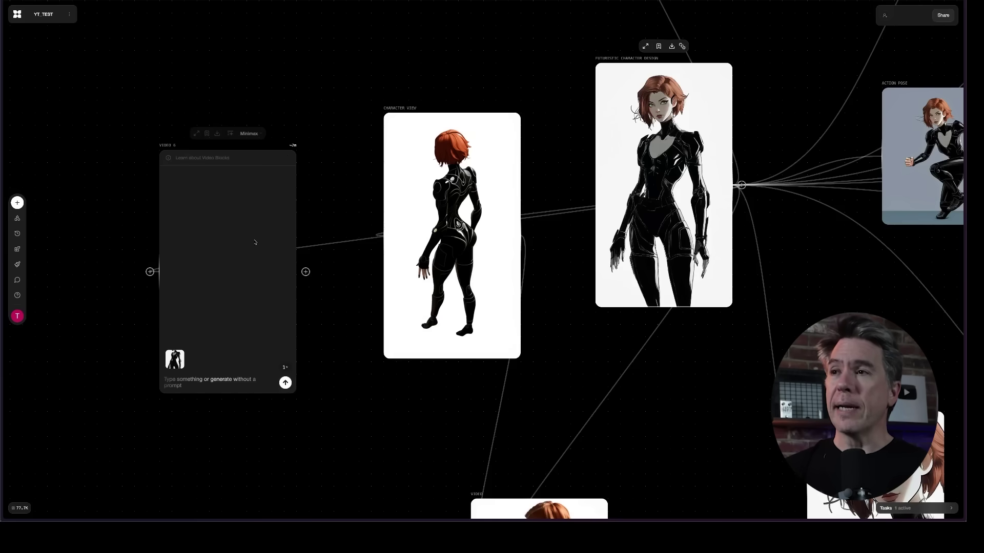
mouse_move(438, 198)
click(450, 202)
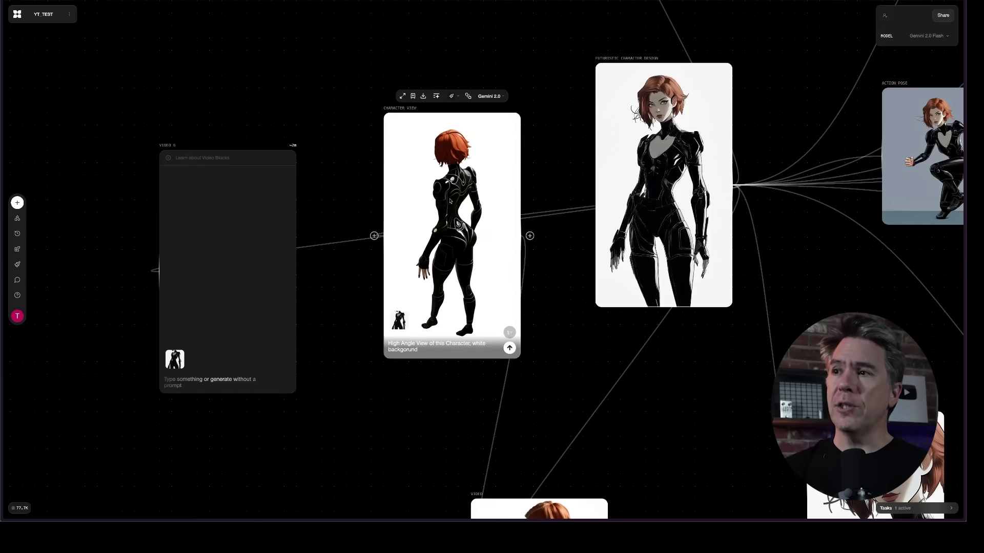
drag(343, 229, 214, 238)
drag(163, 260, 149, 271)
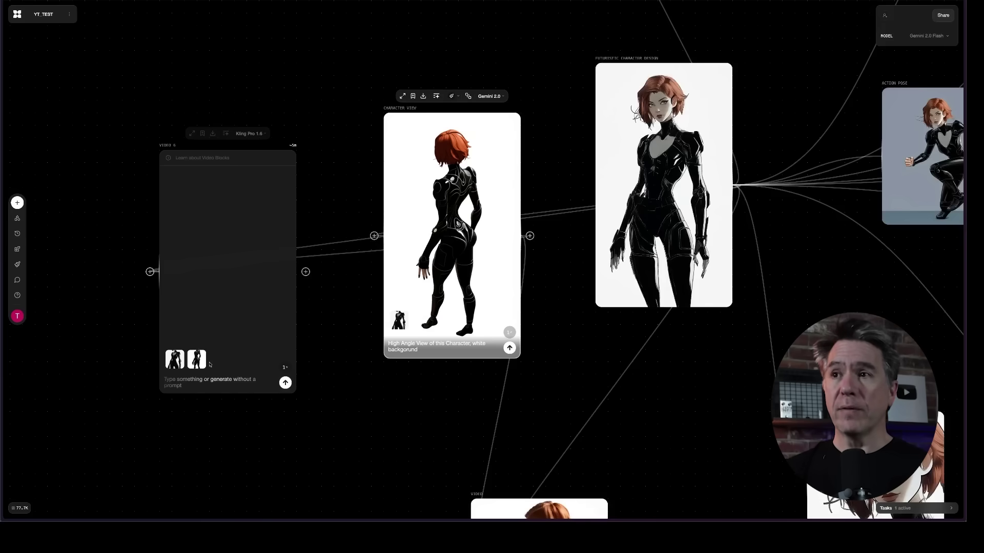
click(252, 133)
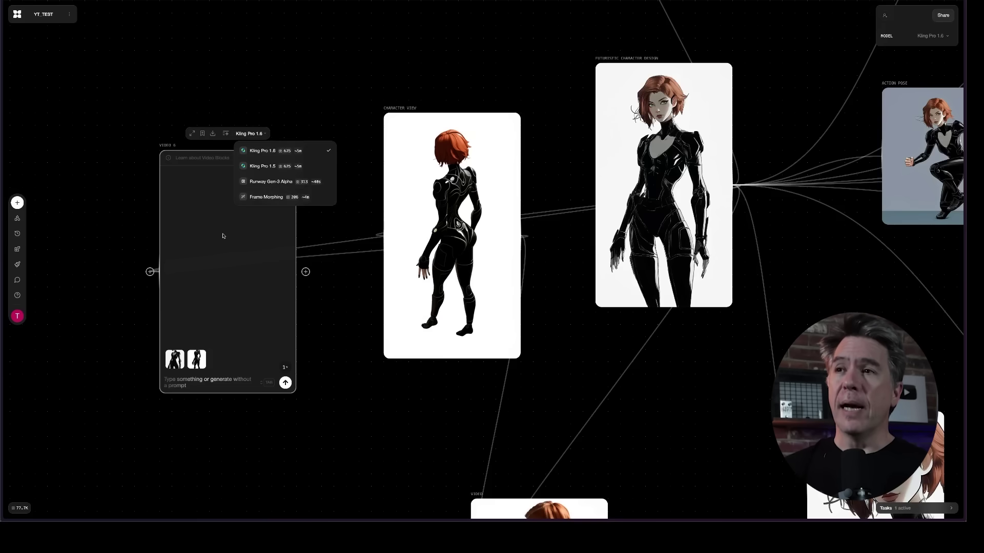
key(Escape)
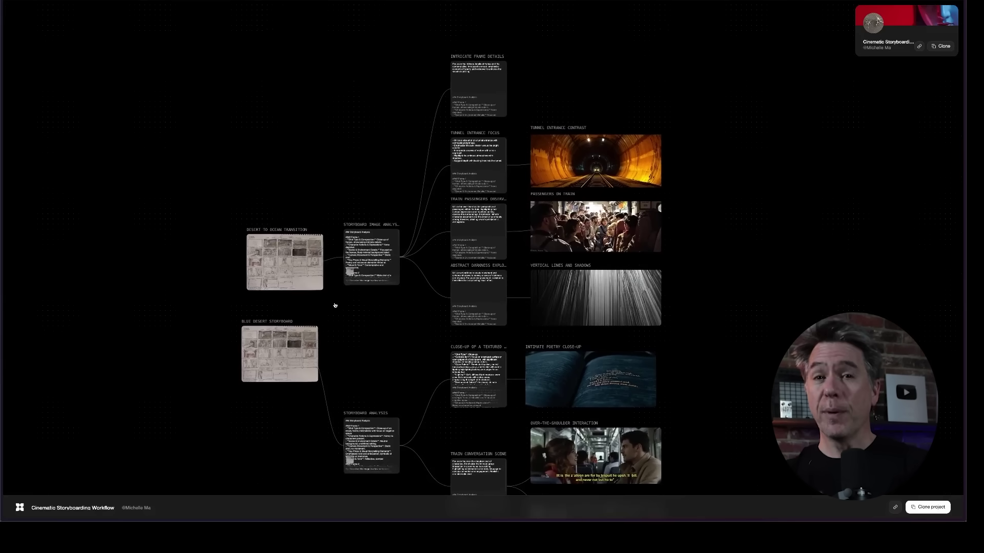
Examine the Desert to Ocean Transition storyboard sketch and its linked Storyboard Image Analysis text in the Cinematic Storyboarding Workflow project.
mouse_move(304, 254)
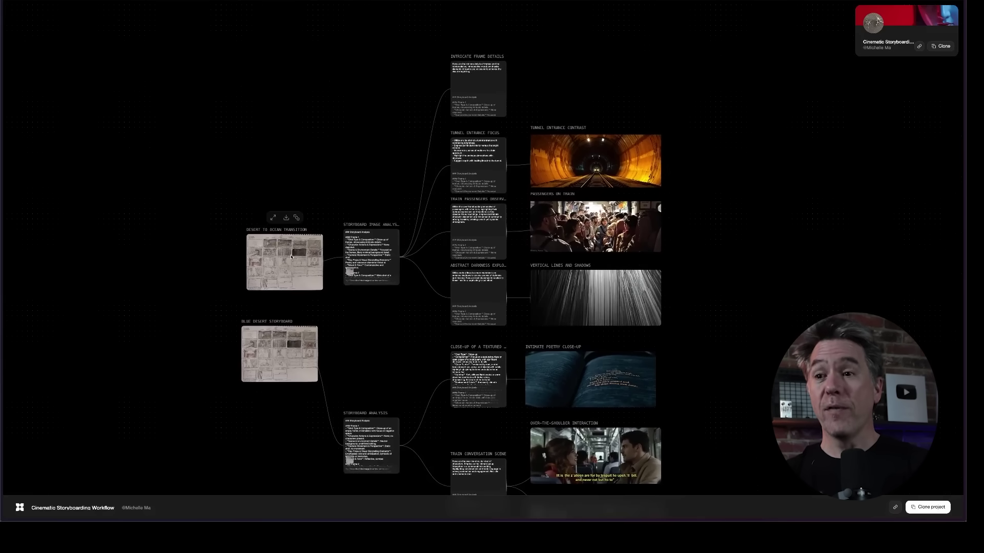
scroll(291, 257, up, 5)
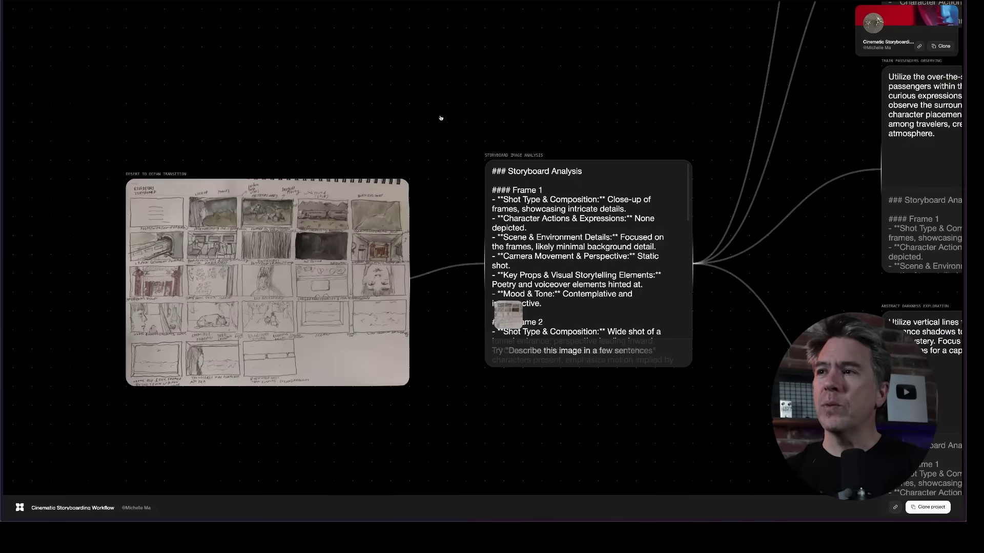
scroll(156, 281, up, 1)
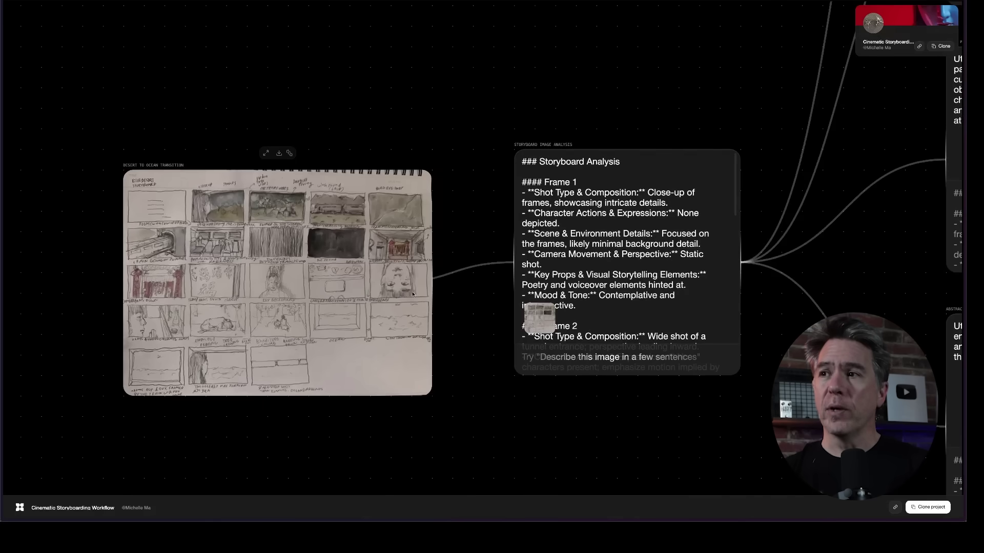
scroll(446, 311, right, 3)
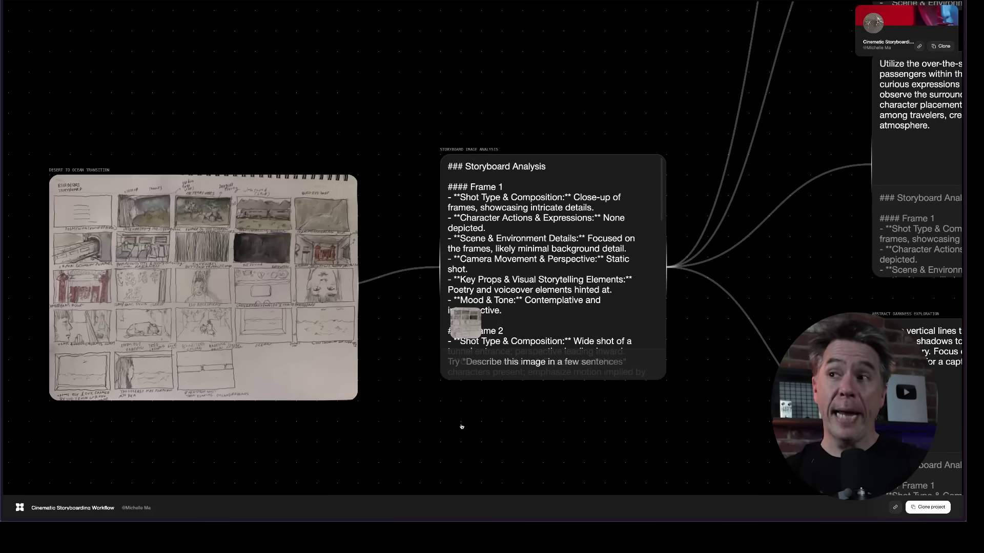
scroll(525, 439, right, 4)
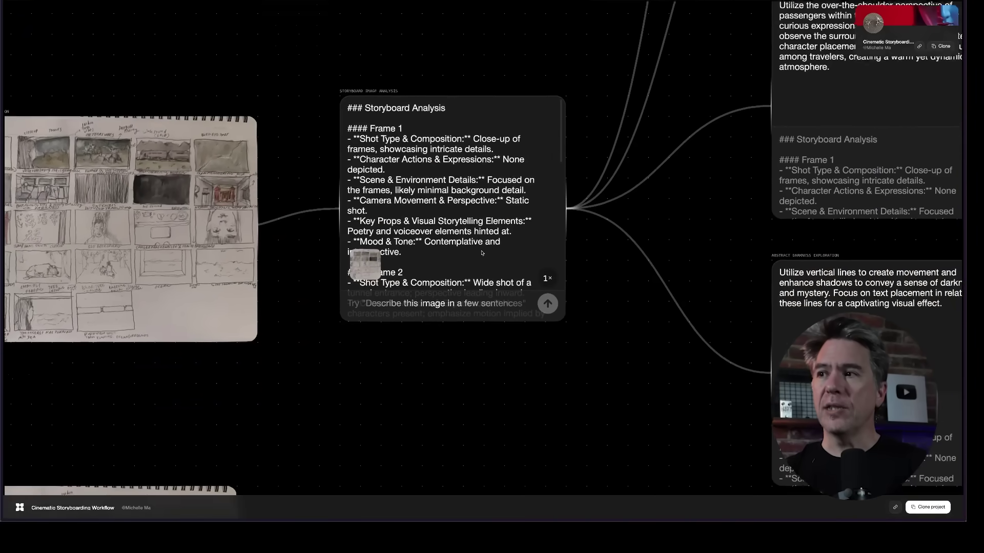
Examine the per-frame text blocks derived from the storyboard analysis and the tunnel and train passenger images linked to them.
scroll(476, 287, up, 2)
scroll(482, 253, right, 4)
scroll(481, 253, right, 5)
scroll(482, 253, up, 10)
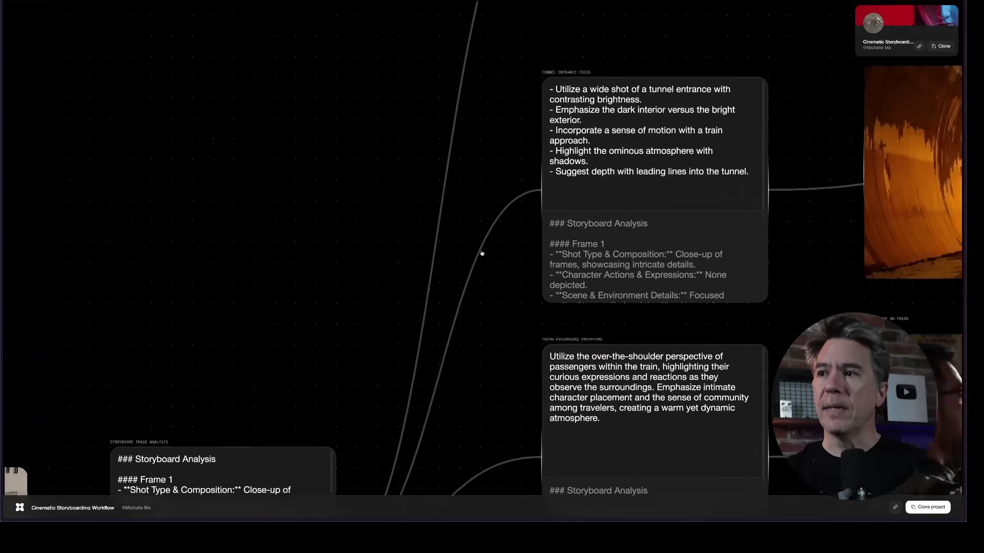
scroll(482, 253, right, 8)
scroll(482, 253, down, 4)
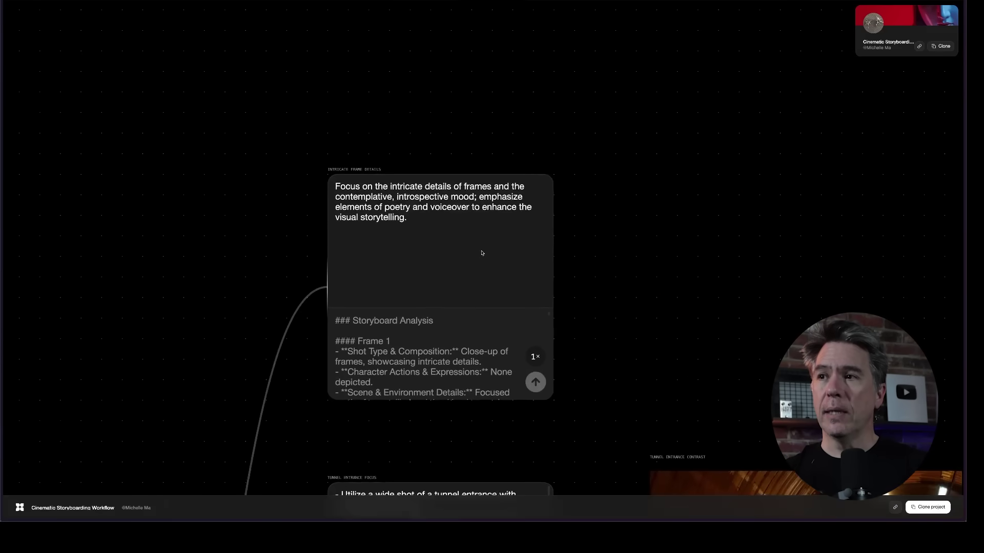
scroll(479, 253, down, 3)
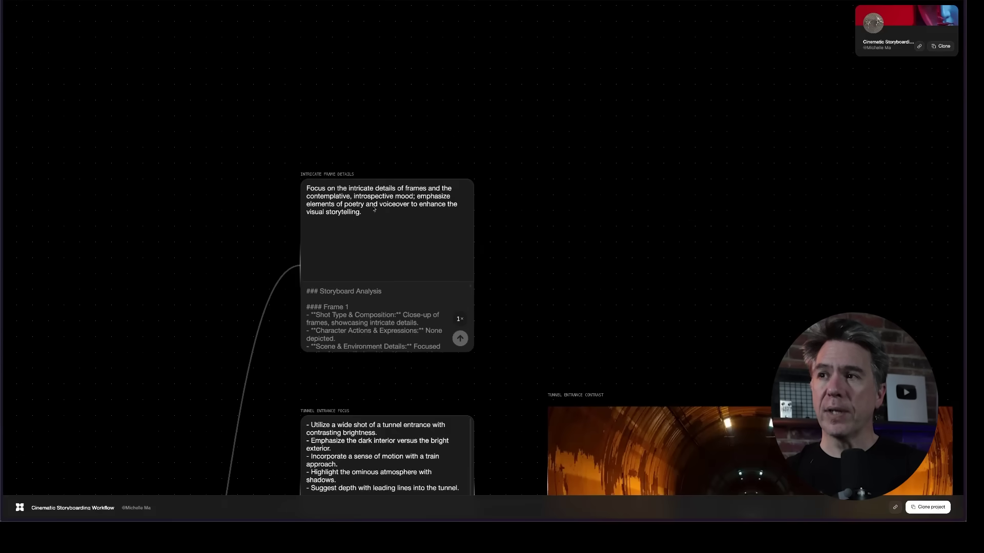
scroll(576, 321, down, 6)
scroll(576, 322, right, 4)
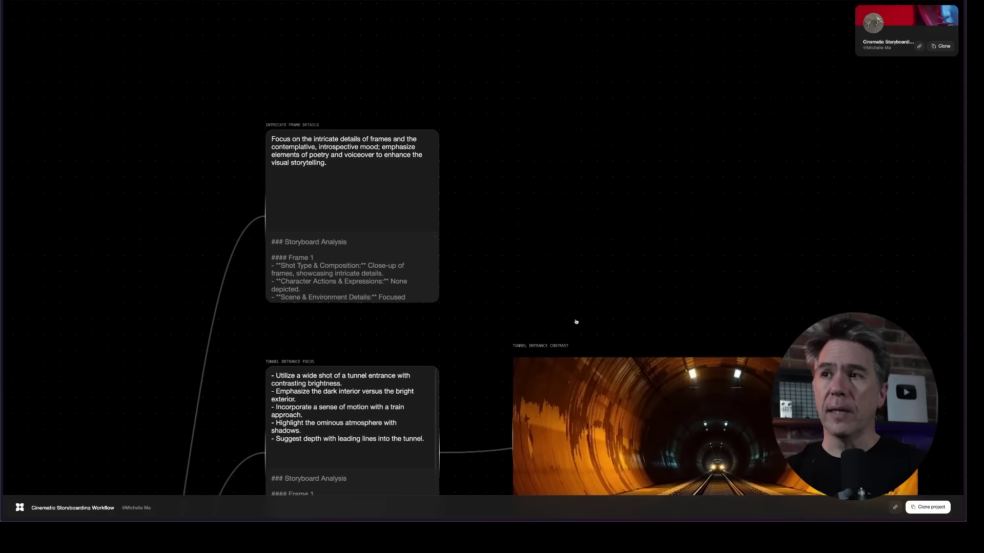
scroll(576, 322, down, 5)
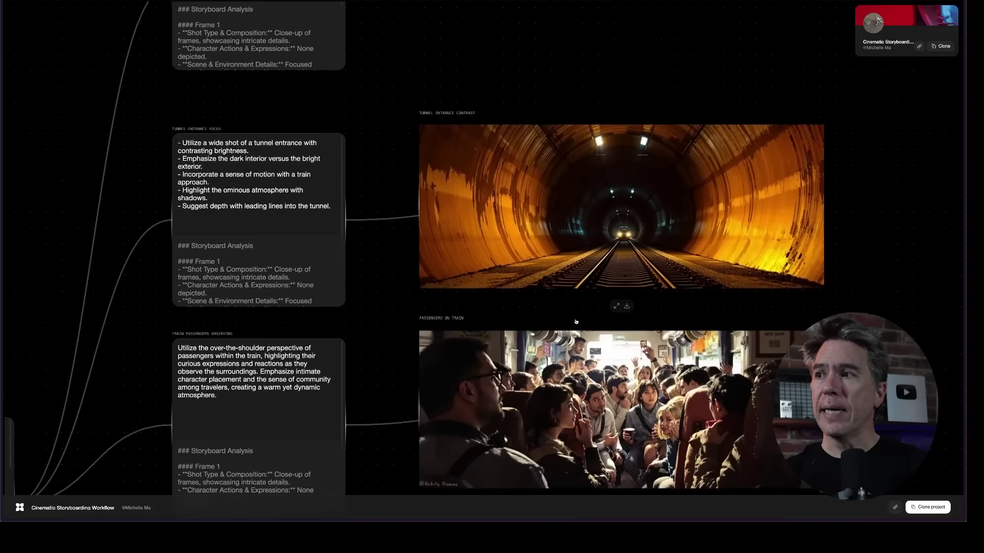